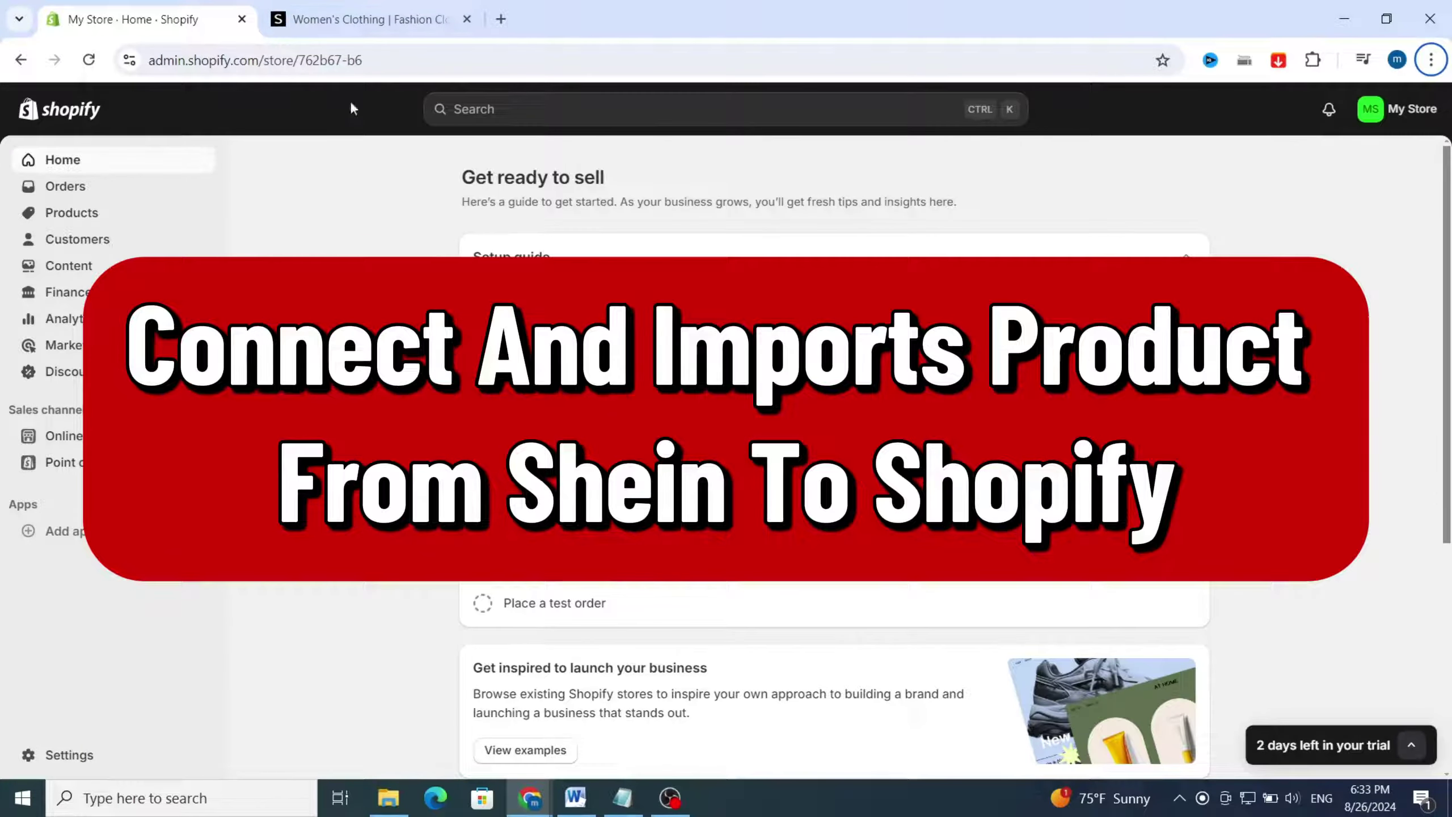
Switch between the SHEIN store page and the Shopify admin, ending on the admin home.
click(353, 13)
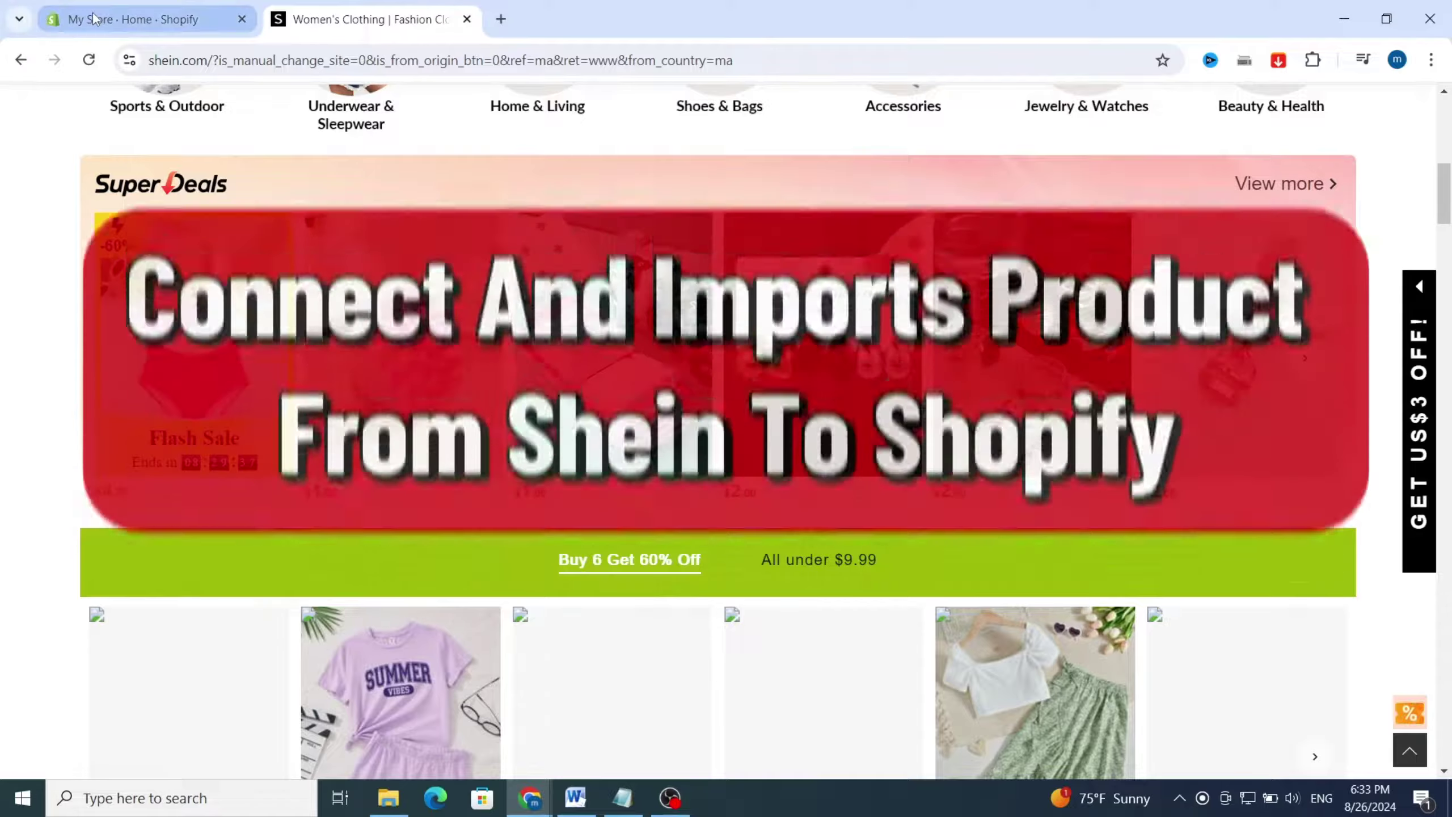
click(144, 12)
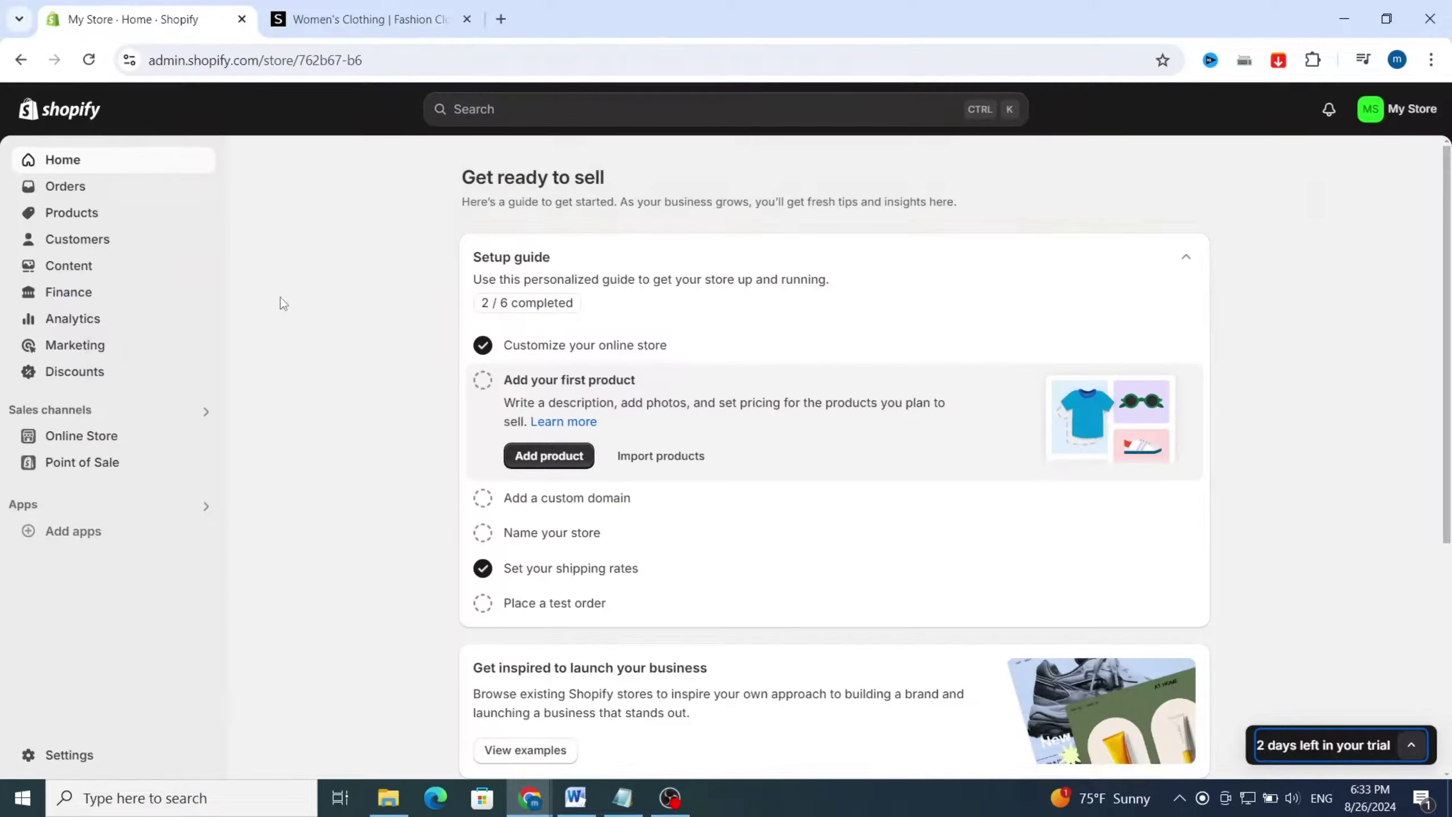
click(330, 22)
scroll(318, 354, down, 5)
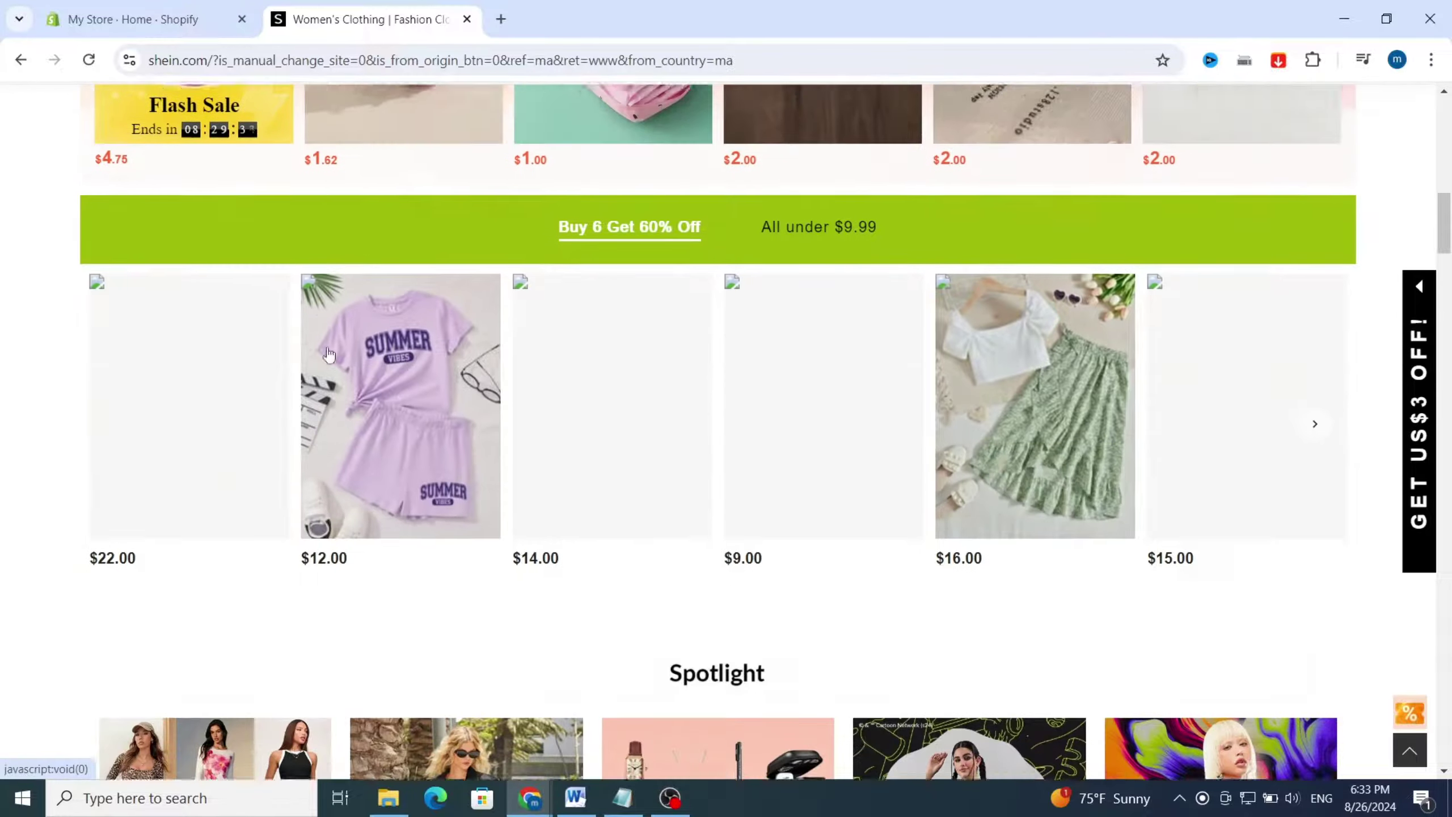
scroll(798, 405, up, 8)
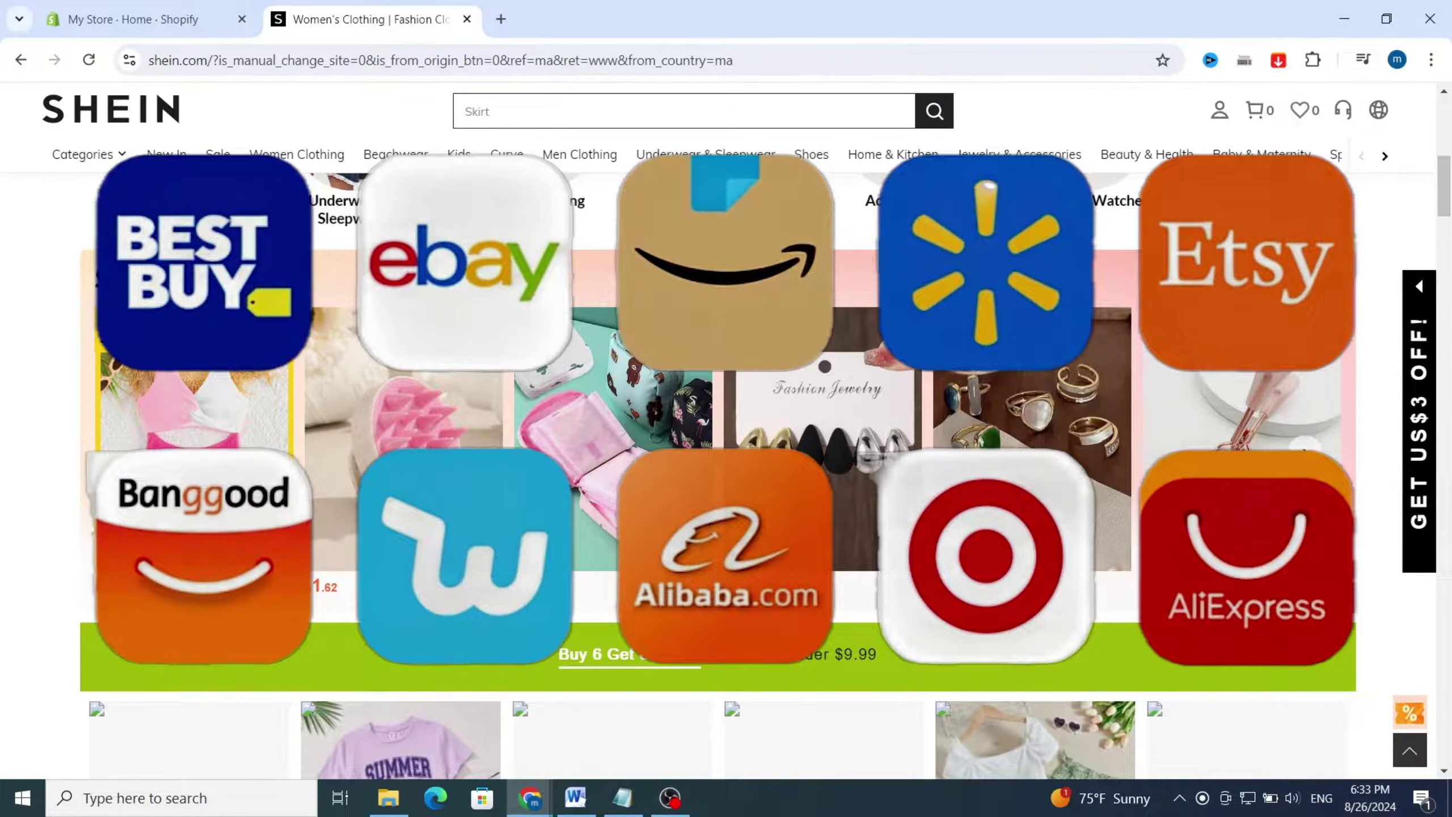
key(ctrl+shift+Tab)
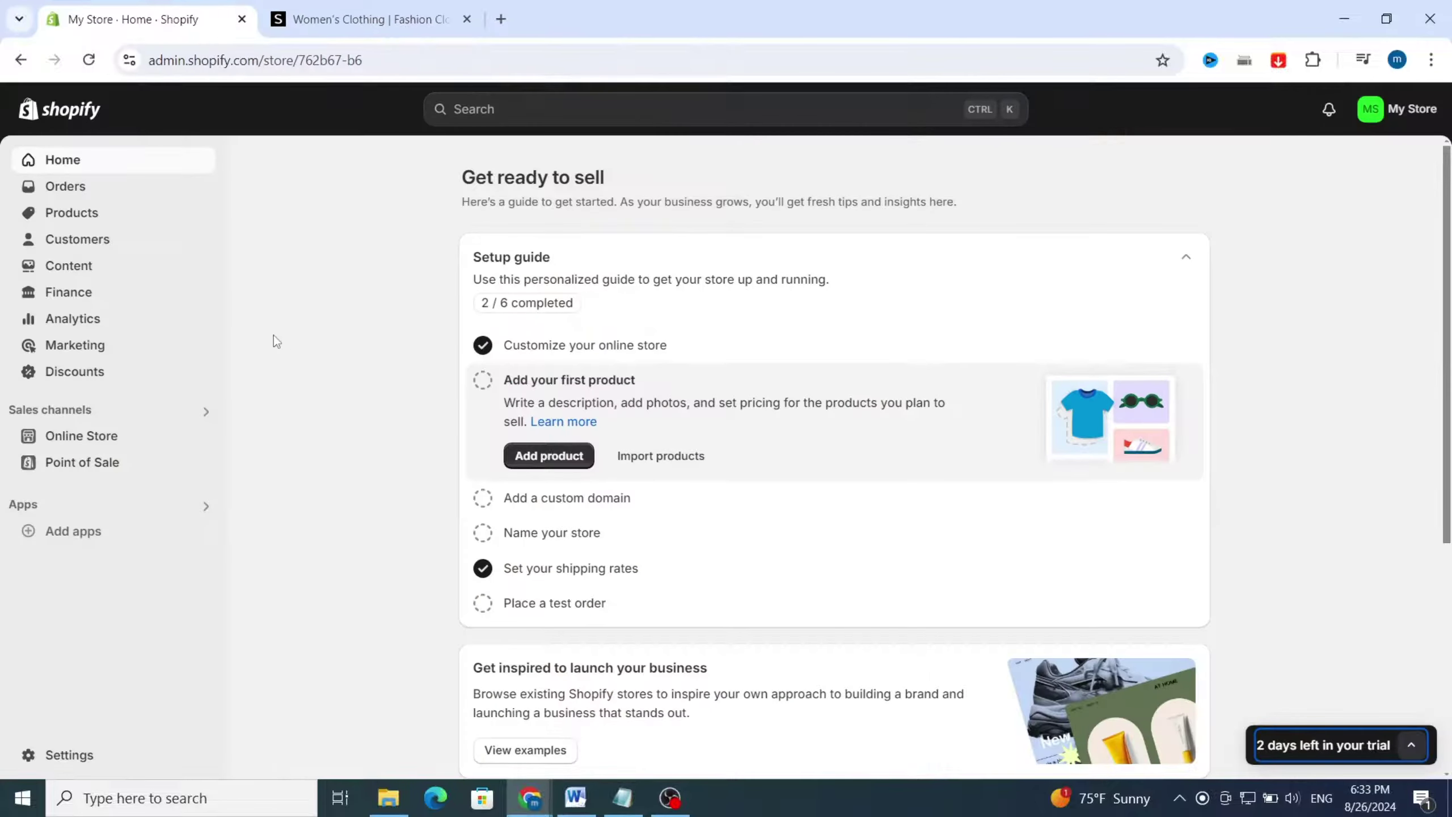
click(343, 19)
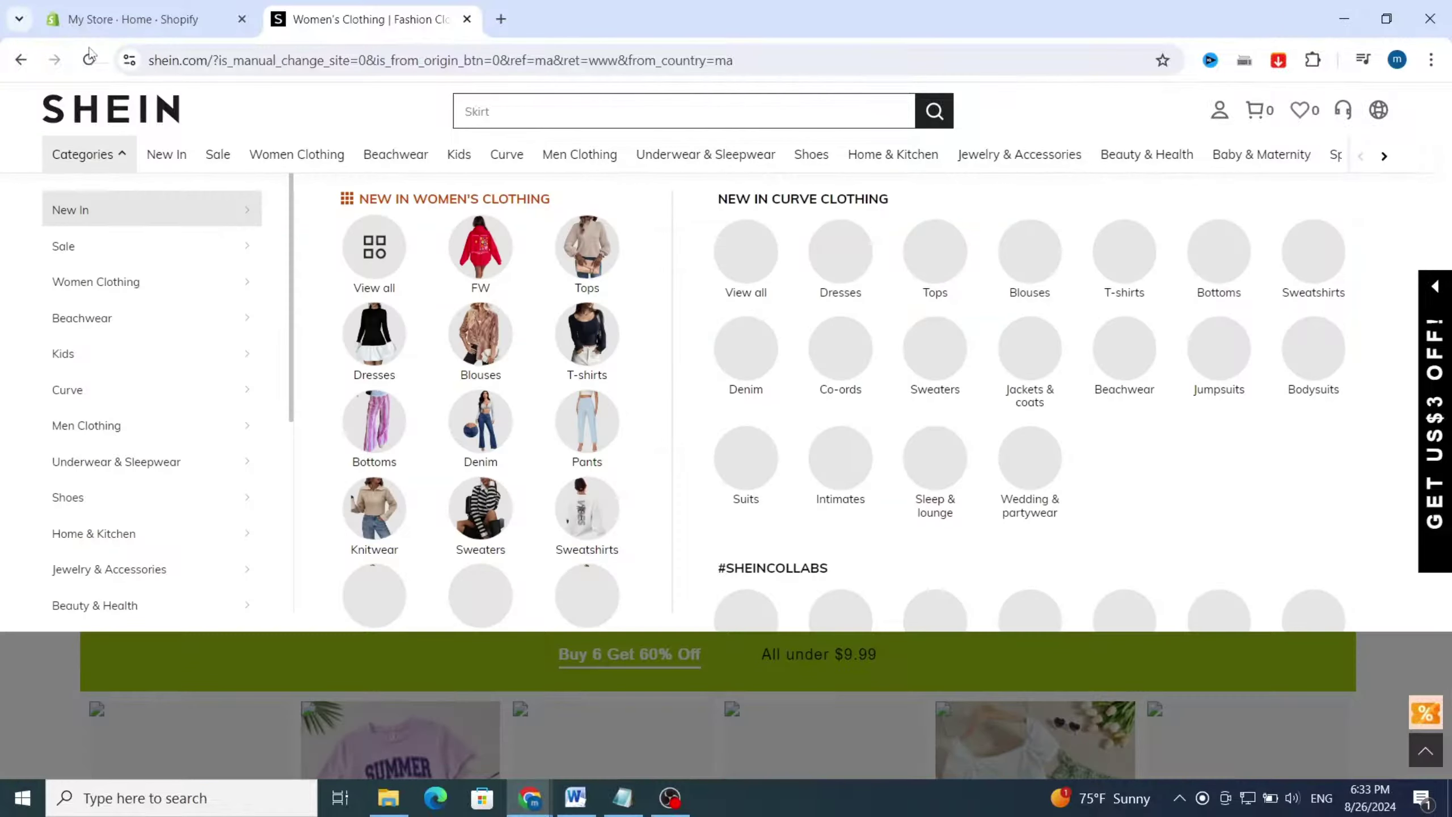
click(97, 18)
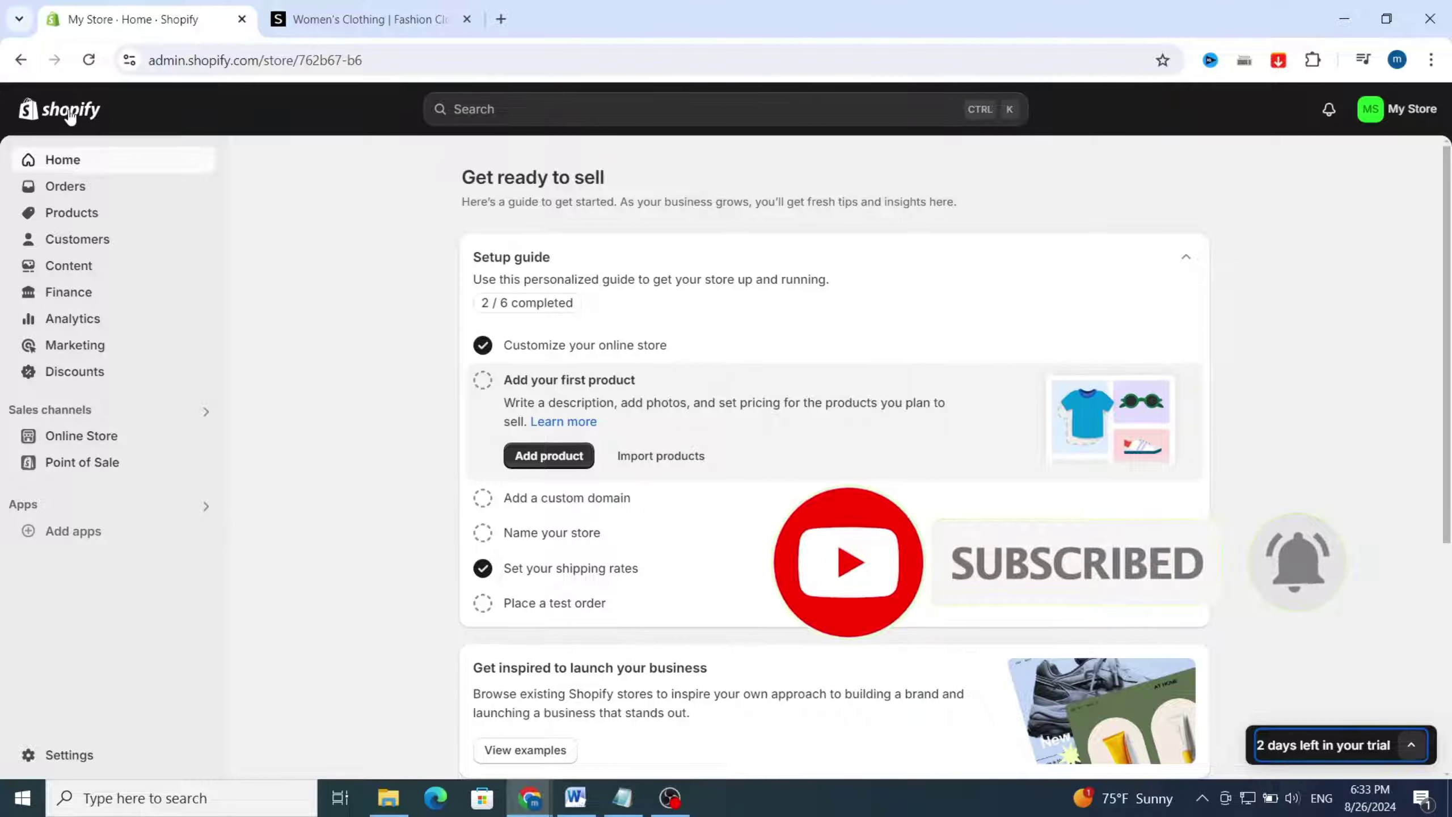
Go to Settings > Apps and sales channels and launch the Shopify App Store.
click(48, 756)
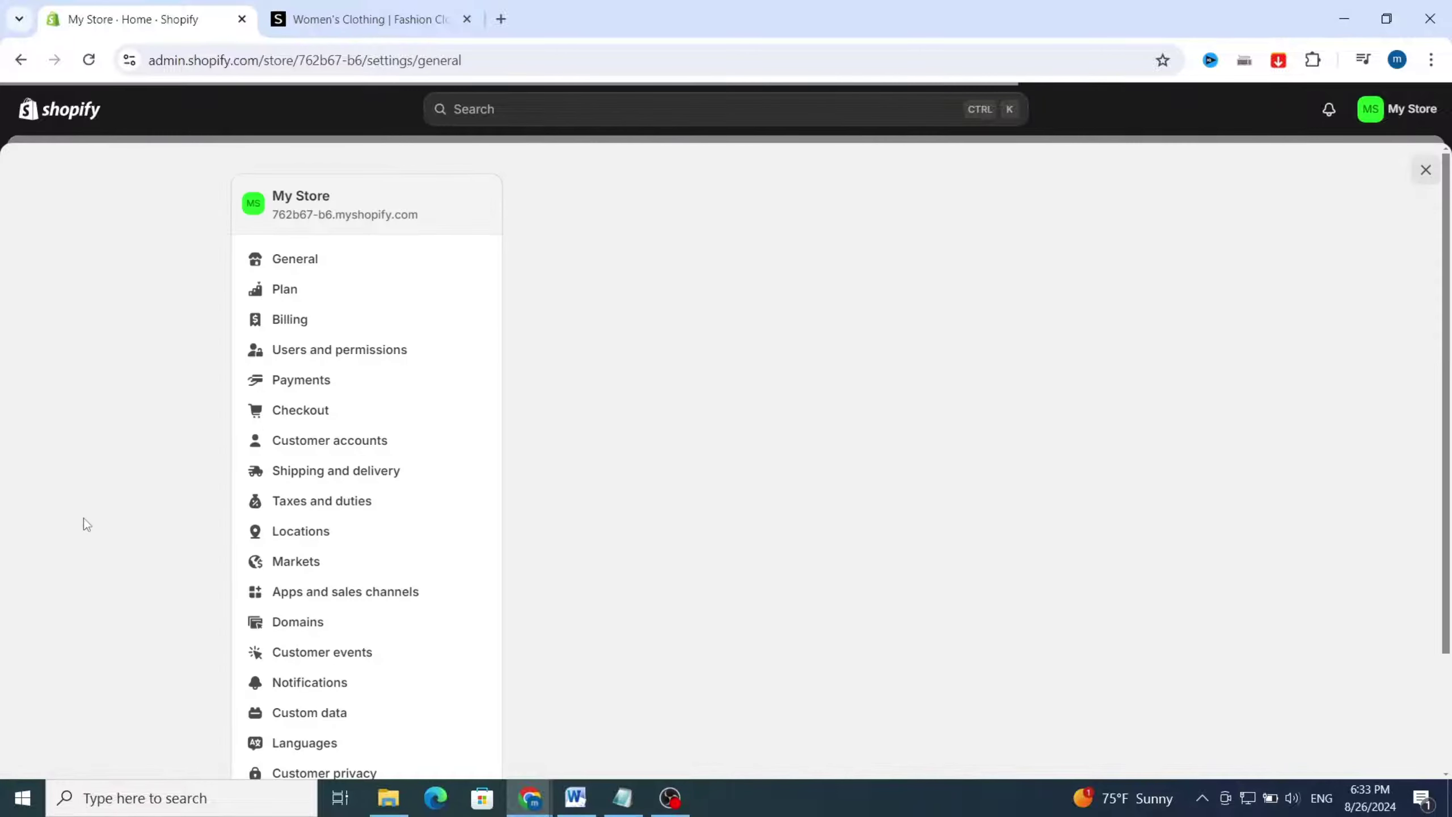
click(312, 594)
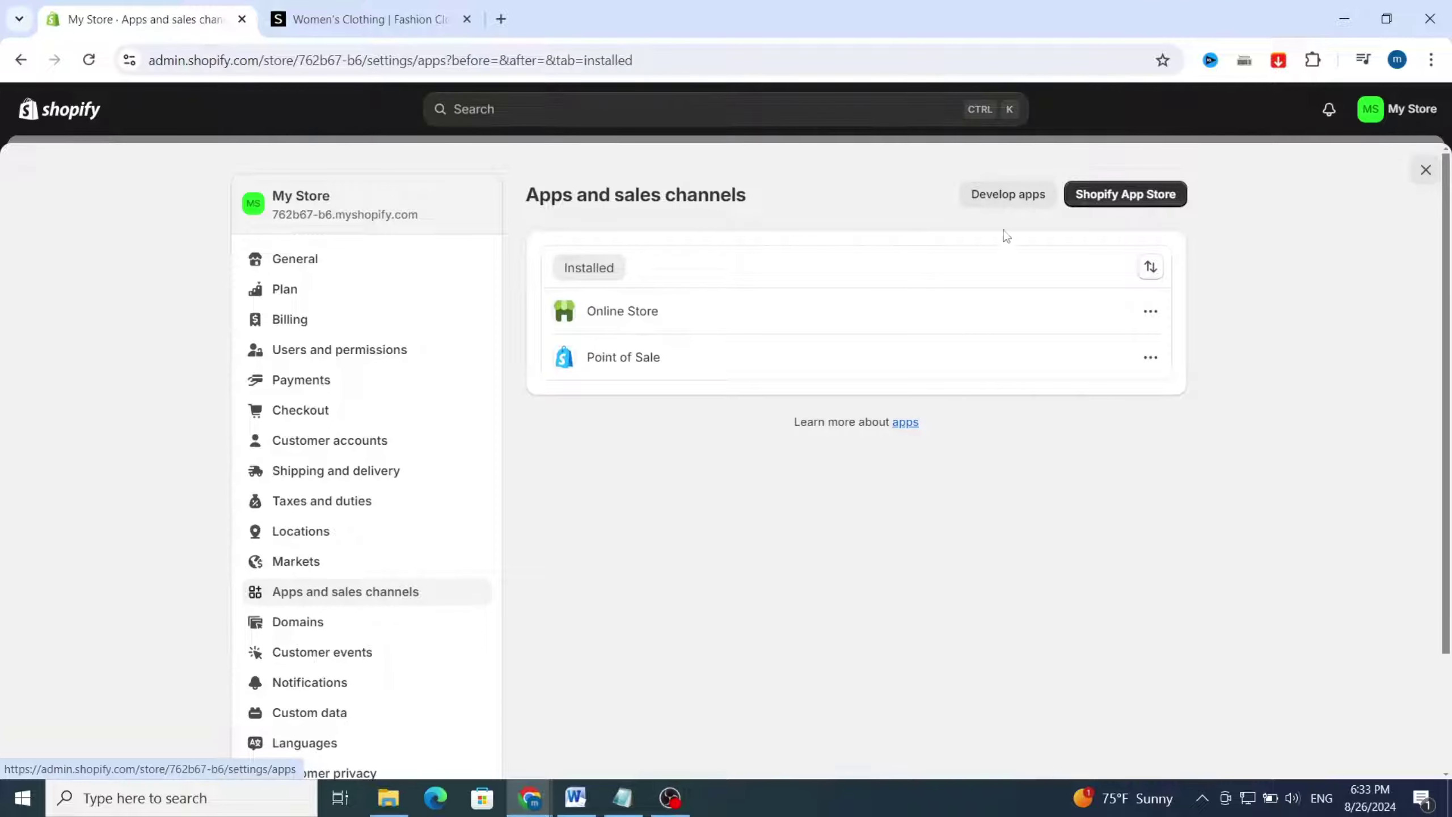
click(1122, 210)
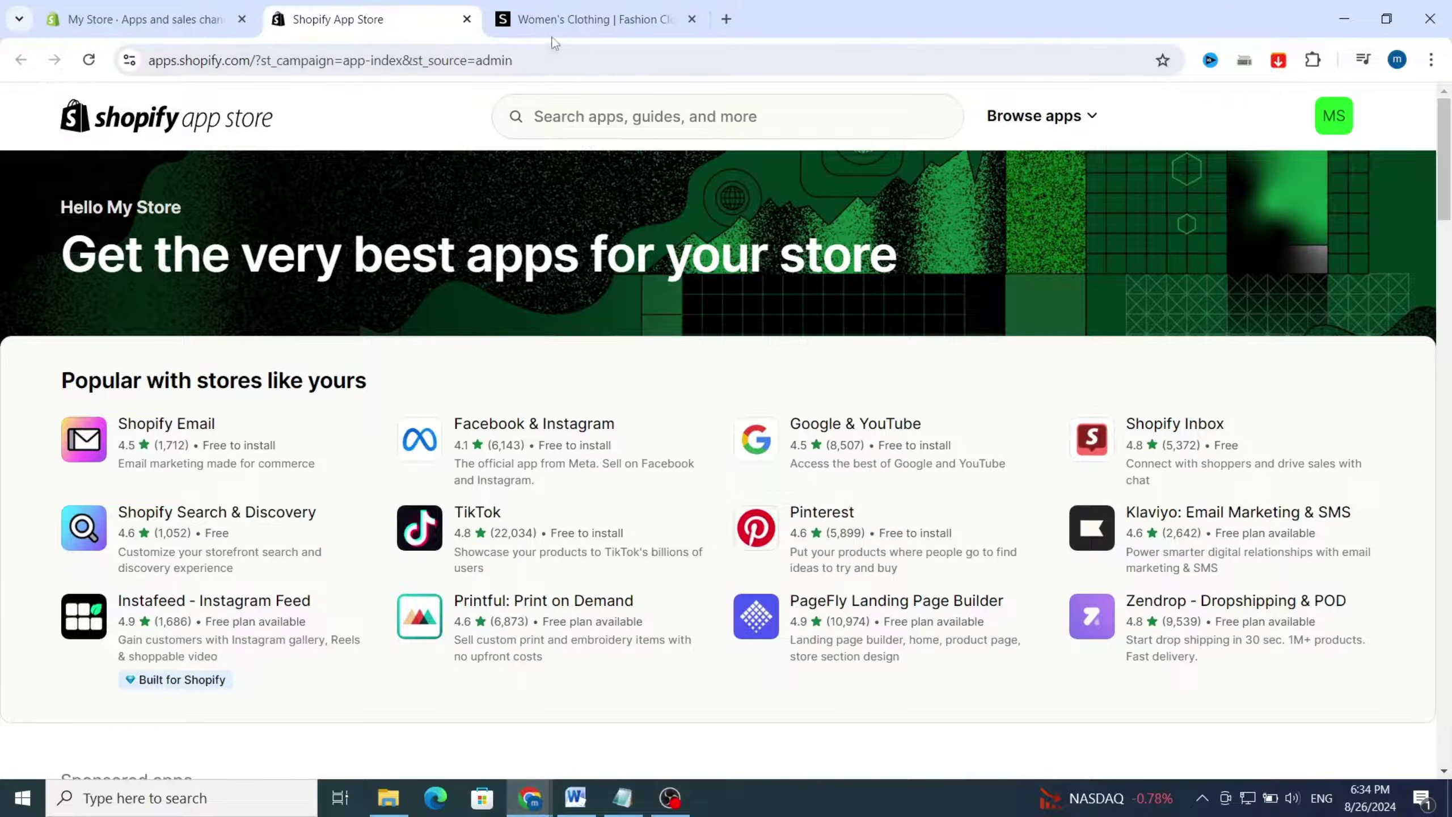
Search the App Store for 'importify', then replace the query with 'robo'.
click(558, 20)
click(330, 22)
click(621, 118)
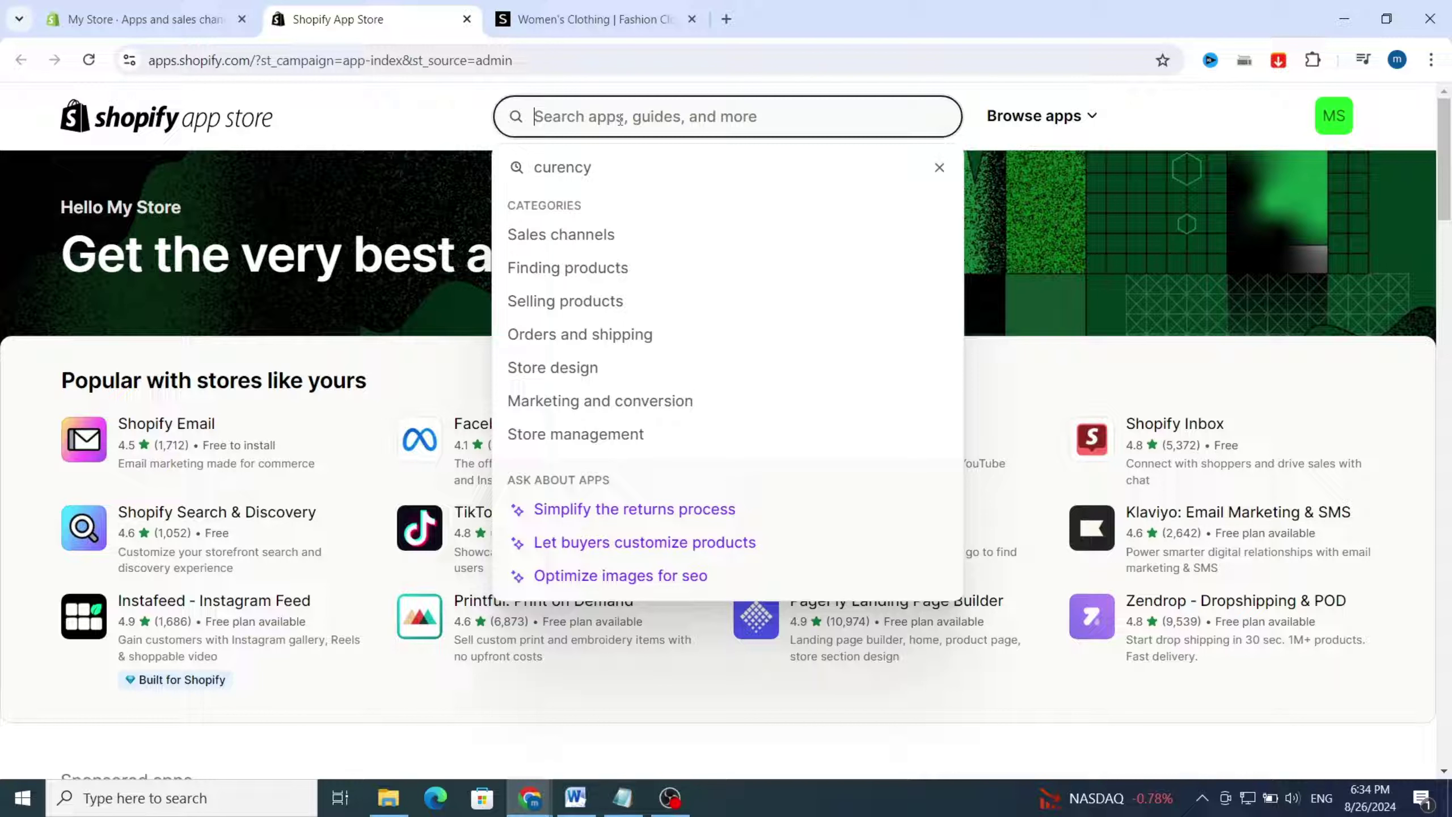
text(i)
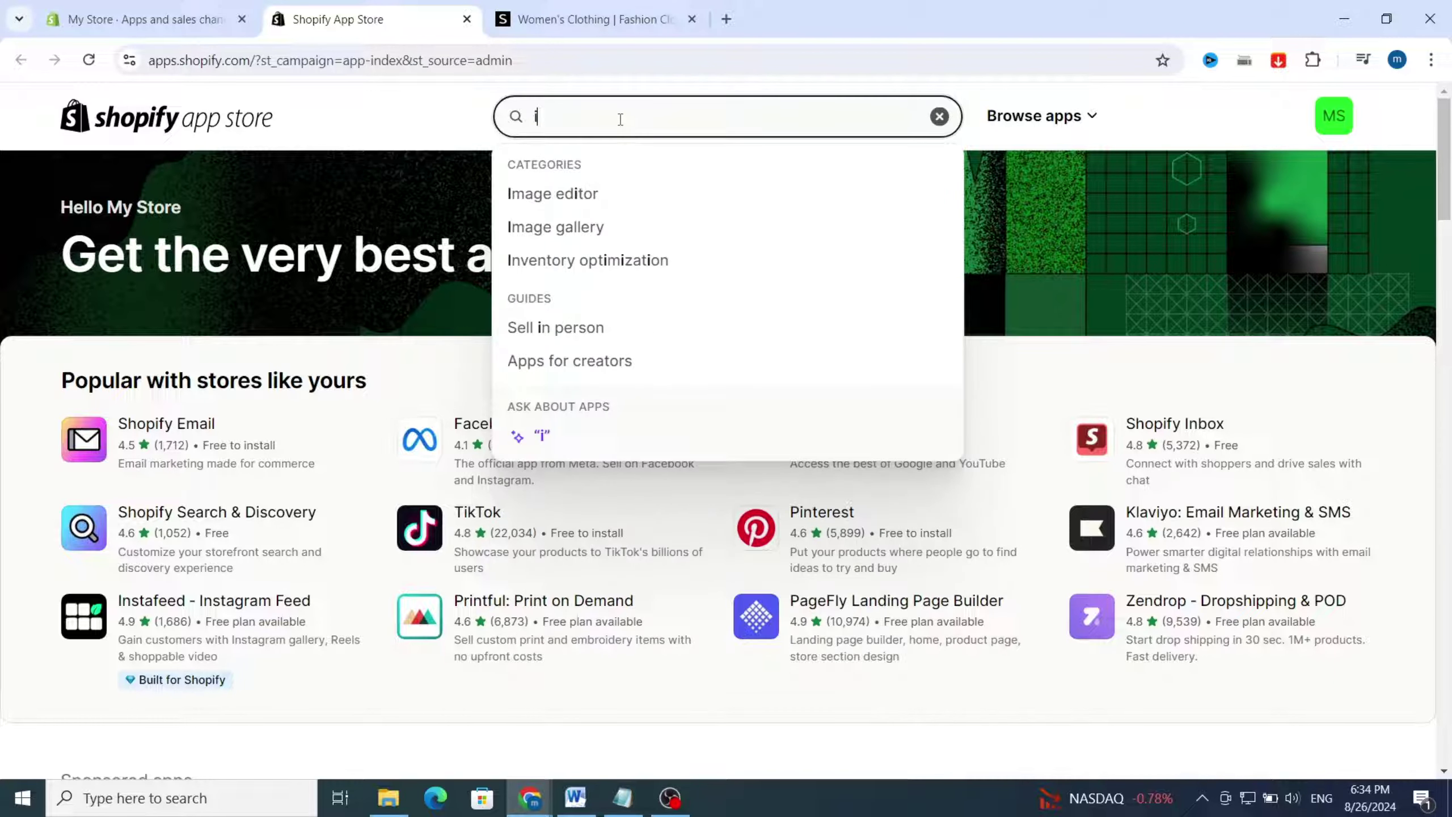
text(po)
key(BackSpace)
key(BackSpace)
text(pmp)
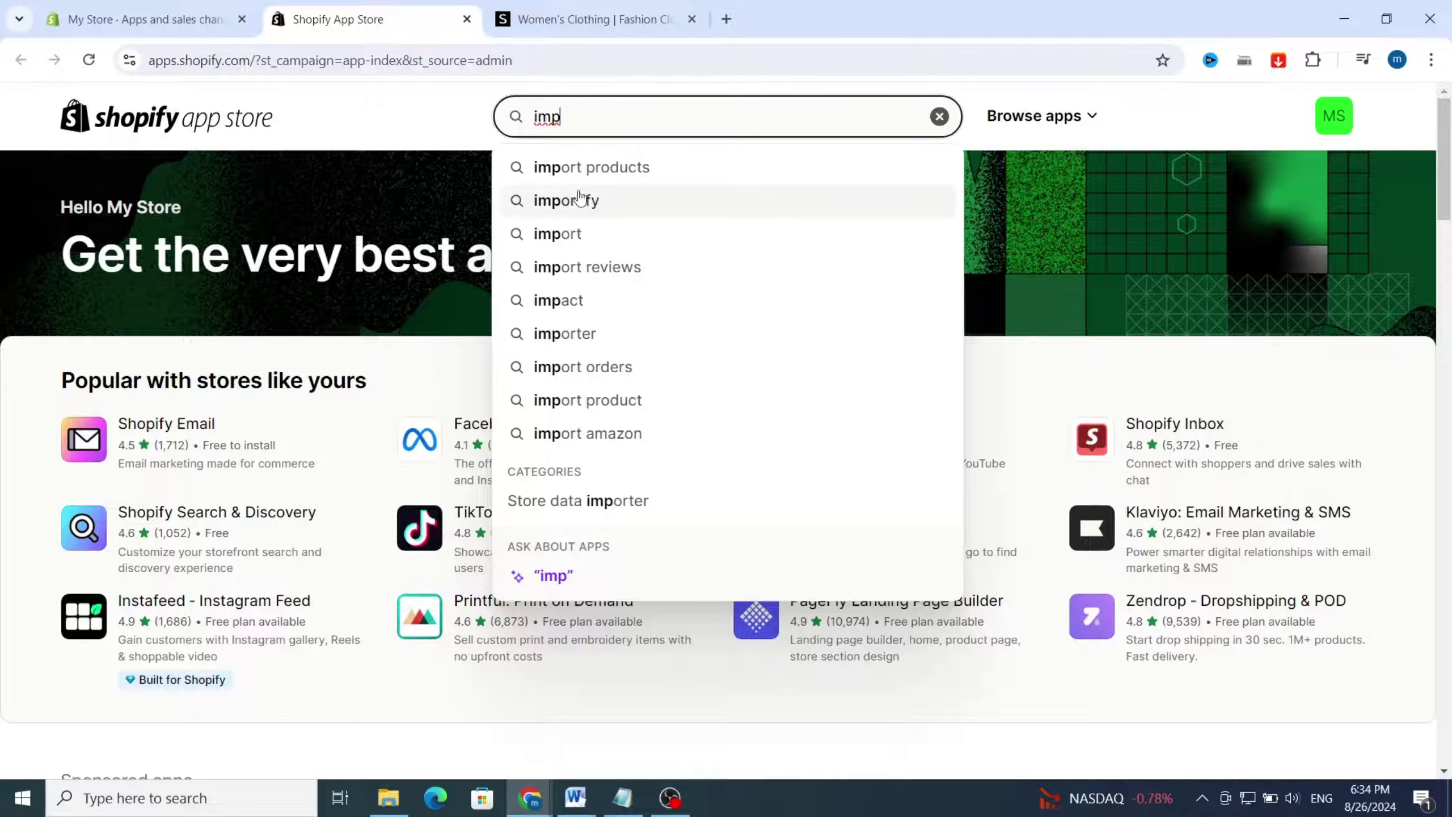
click(569, 200)
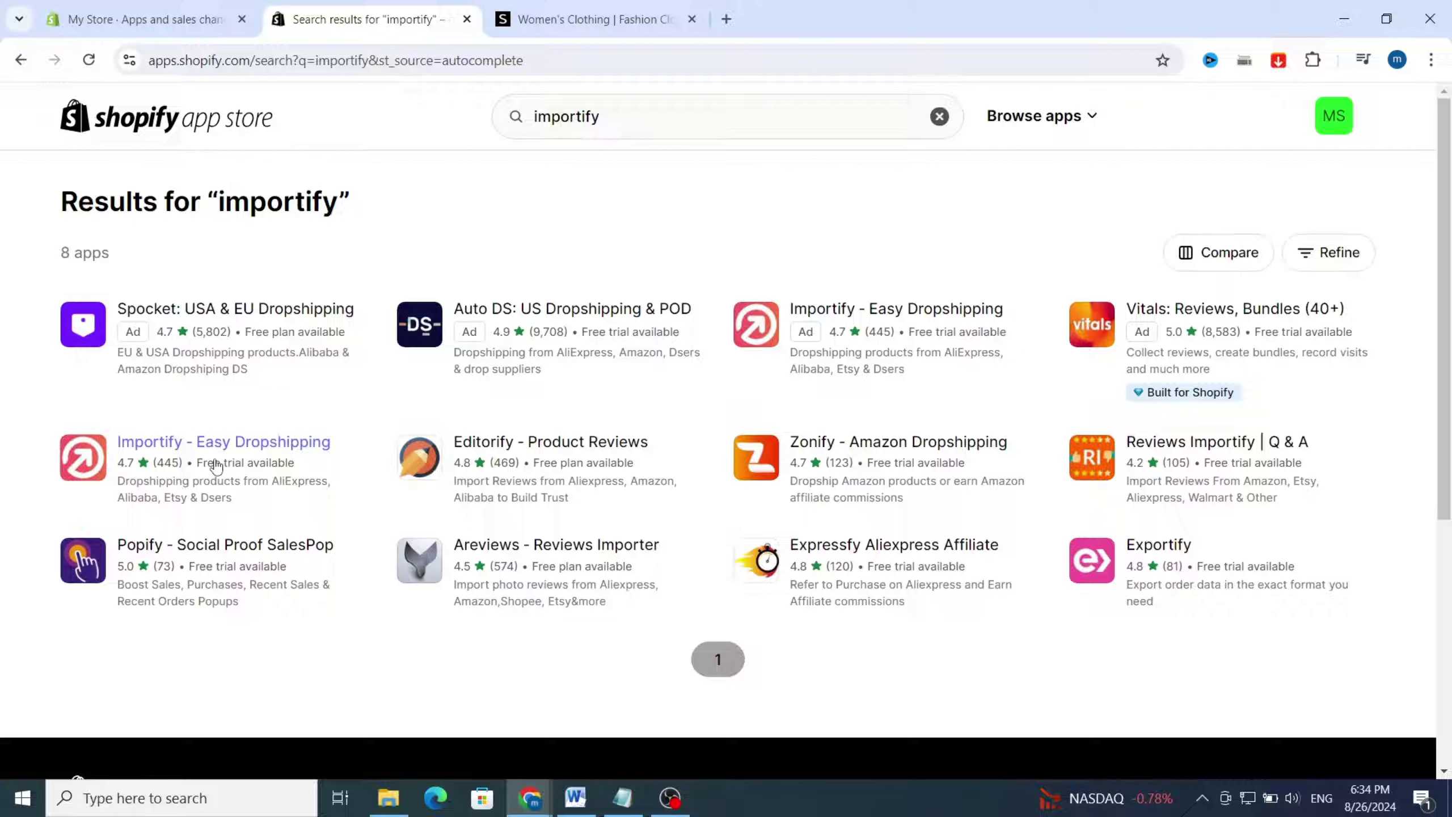
double_click(604, 118)
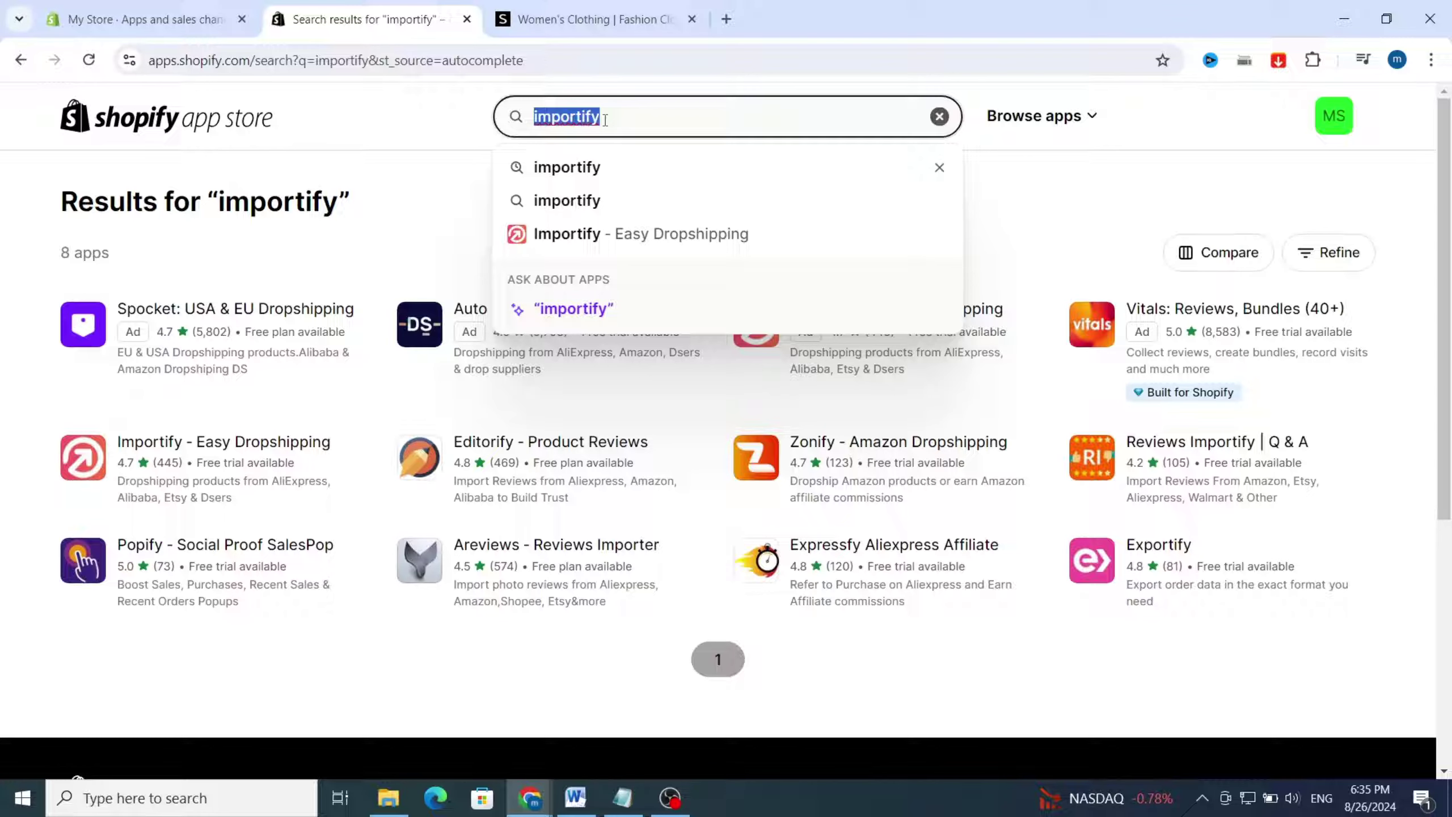
text(r)
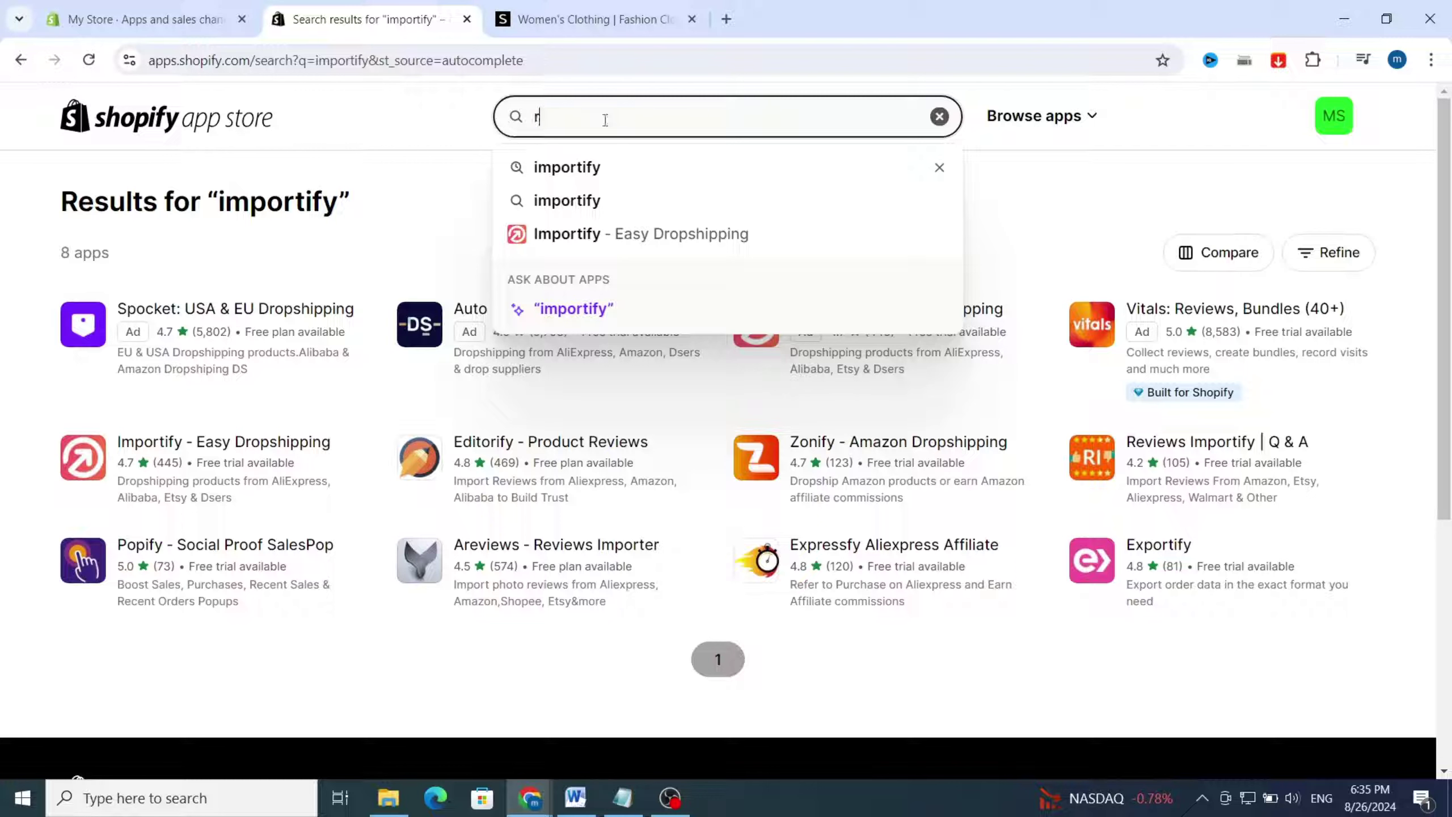
text(obo)
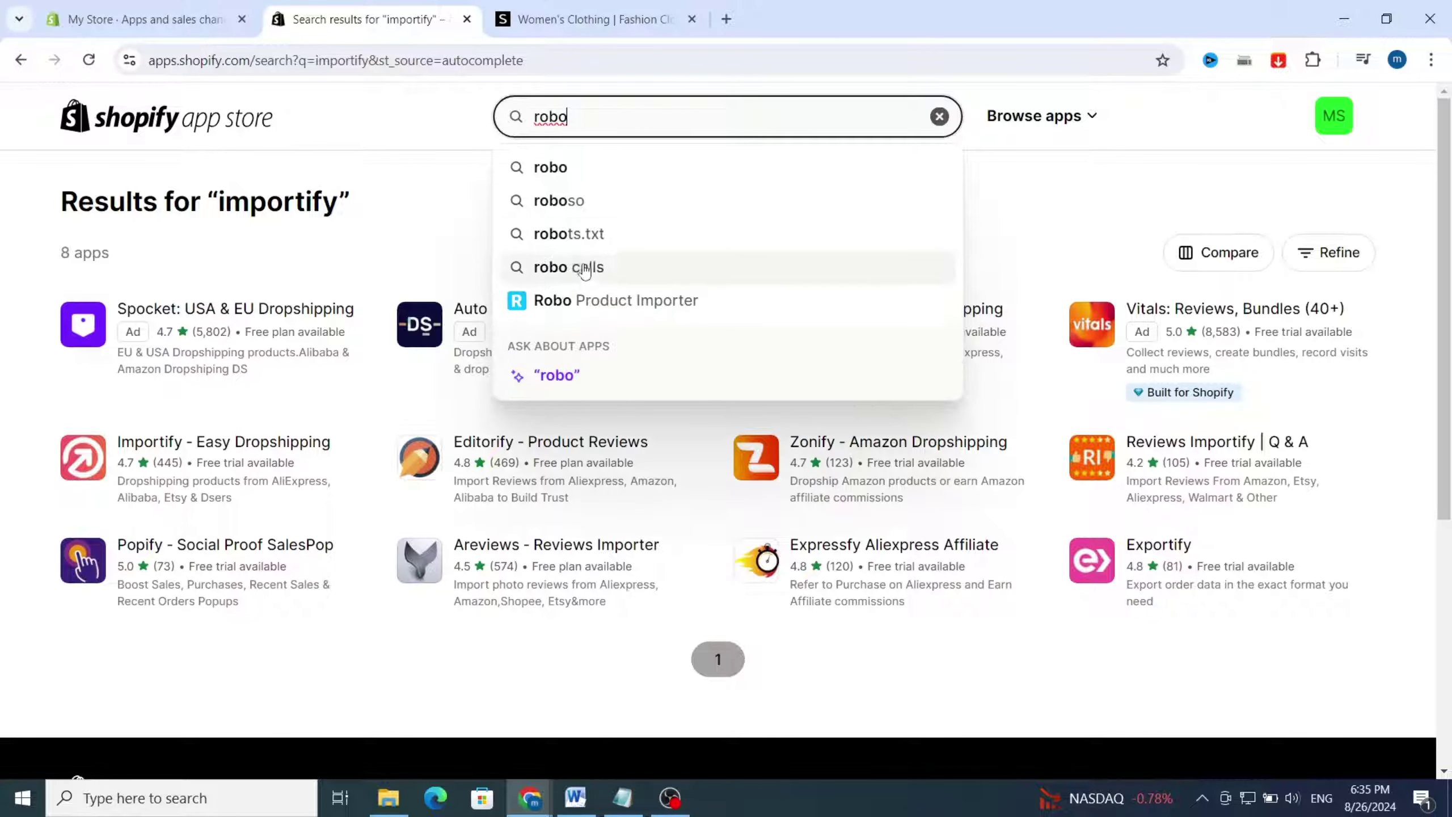
Install Robo Product Importer, approve its access, and collapse the trial reminder banner.
click(584, 312)
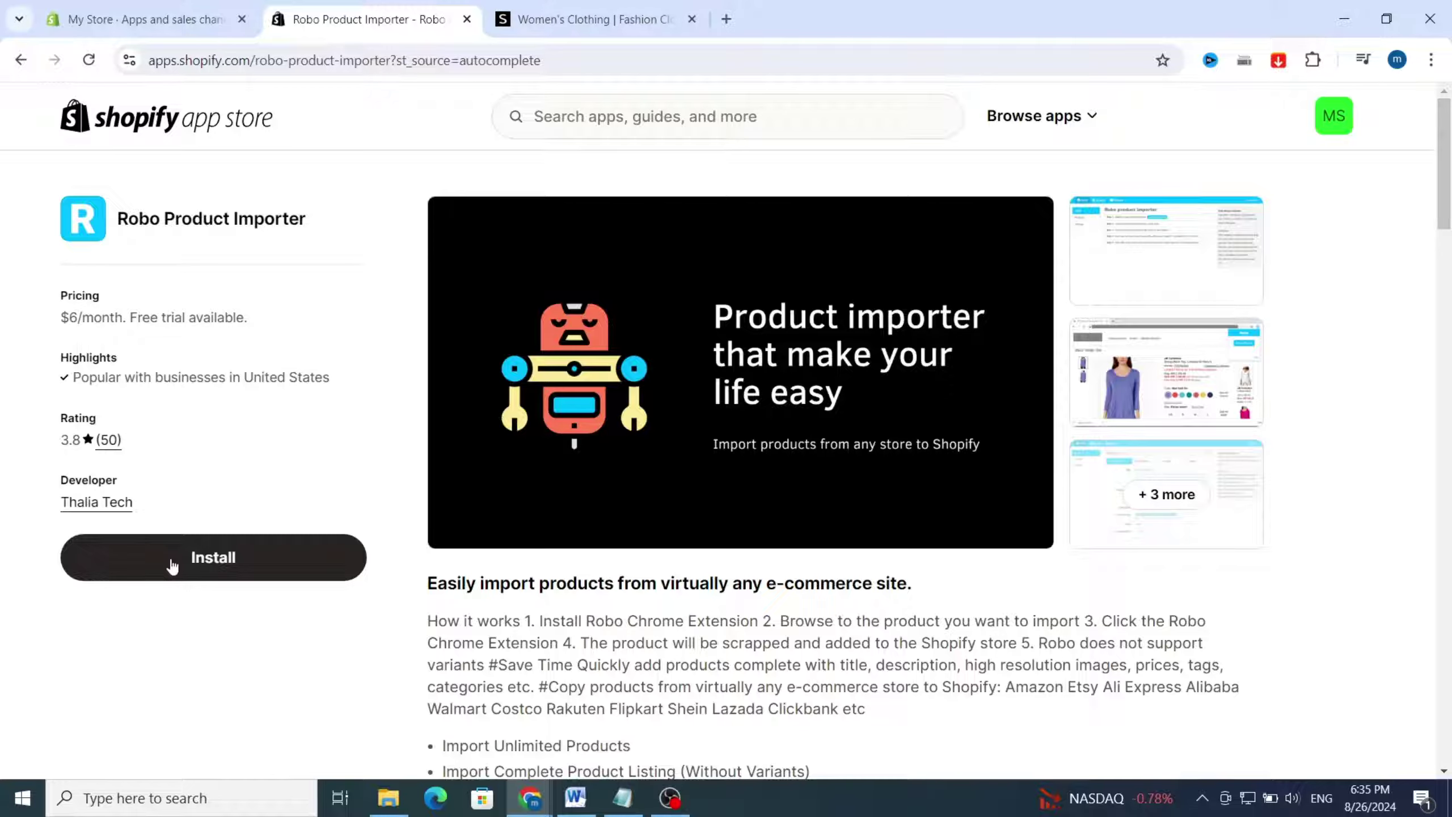
click(172, 566)
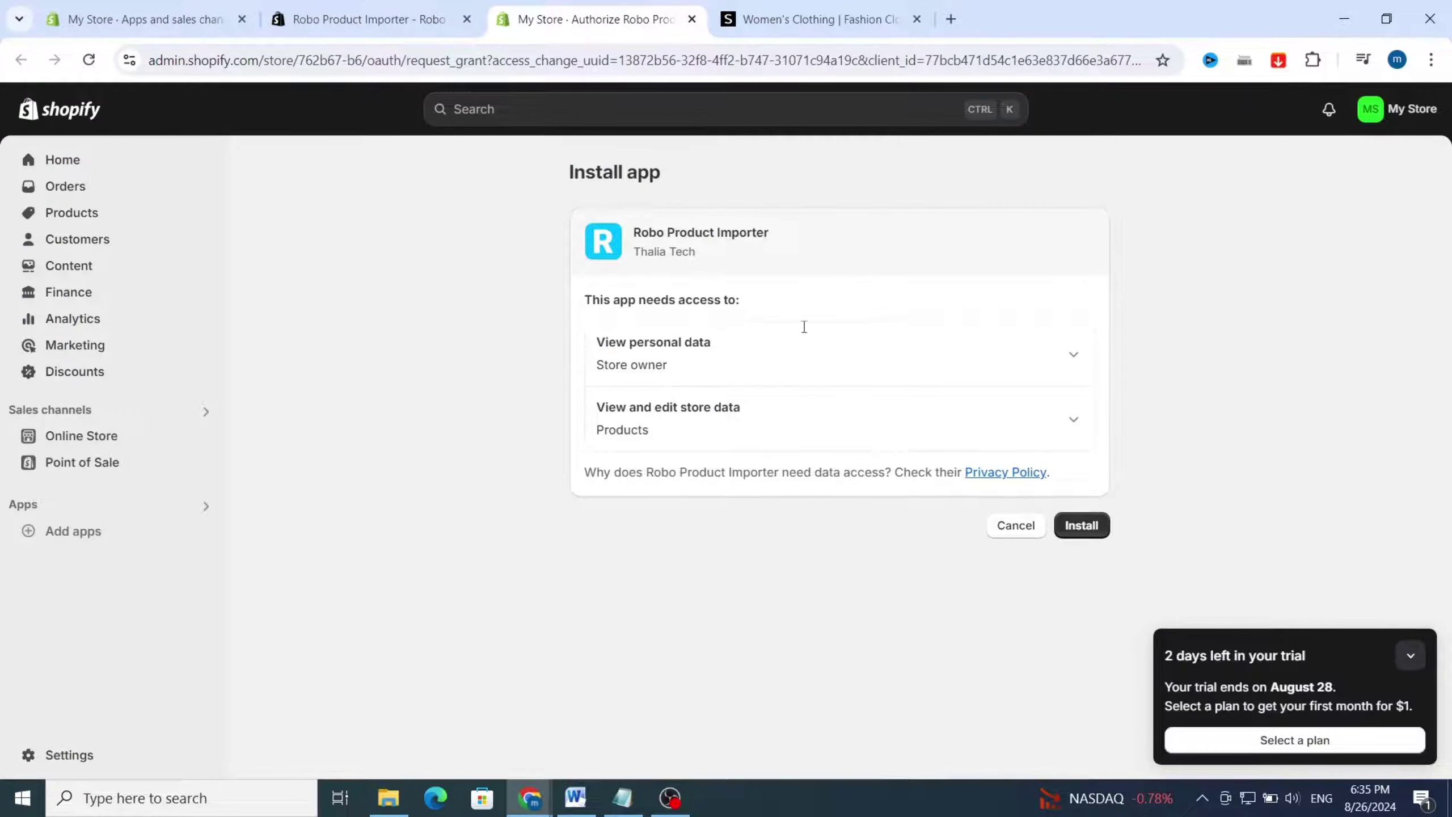
click(1081, 525)
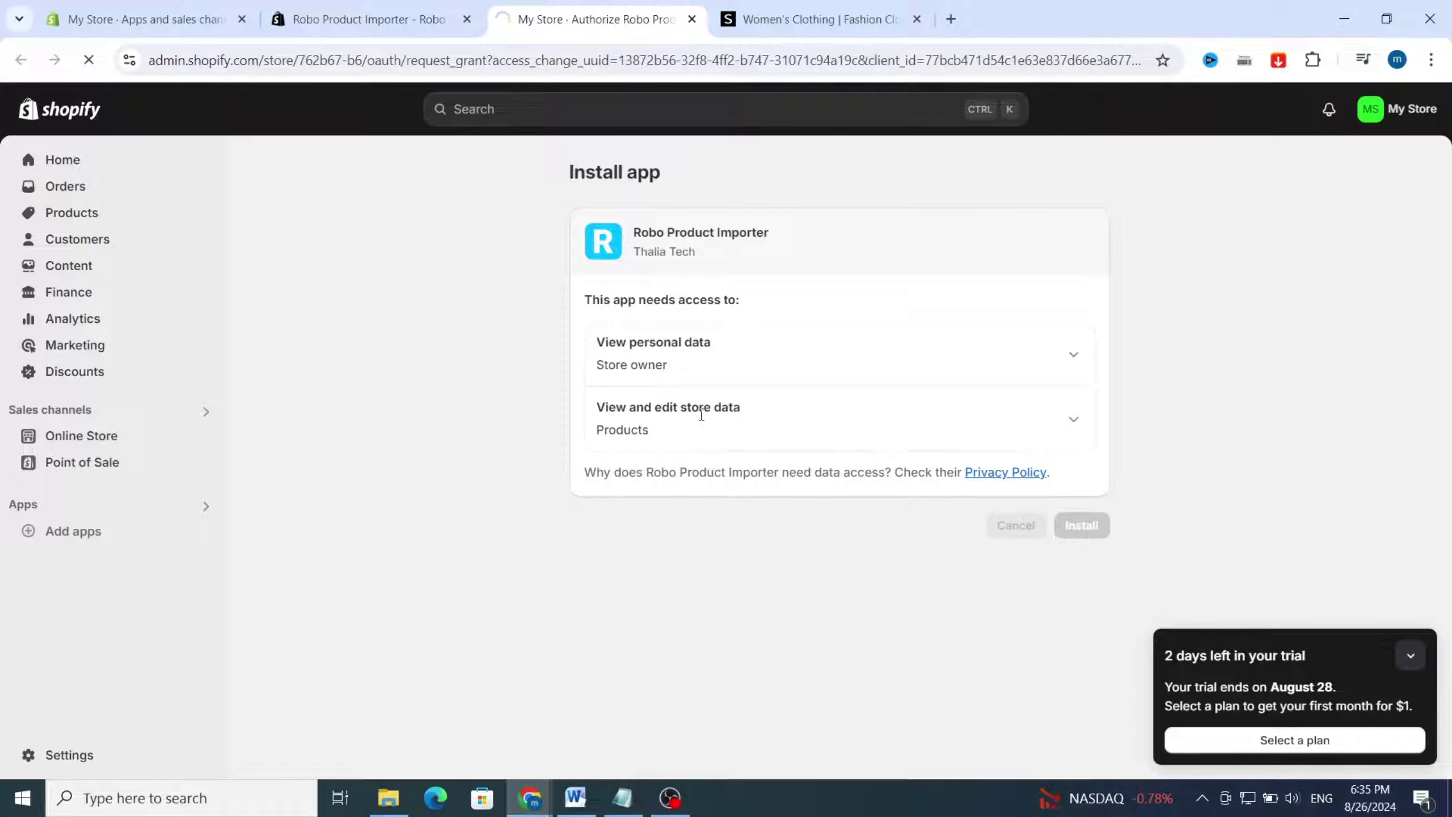
click(1410, 656)
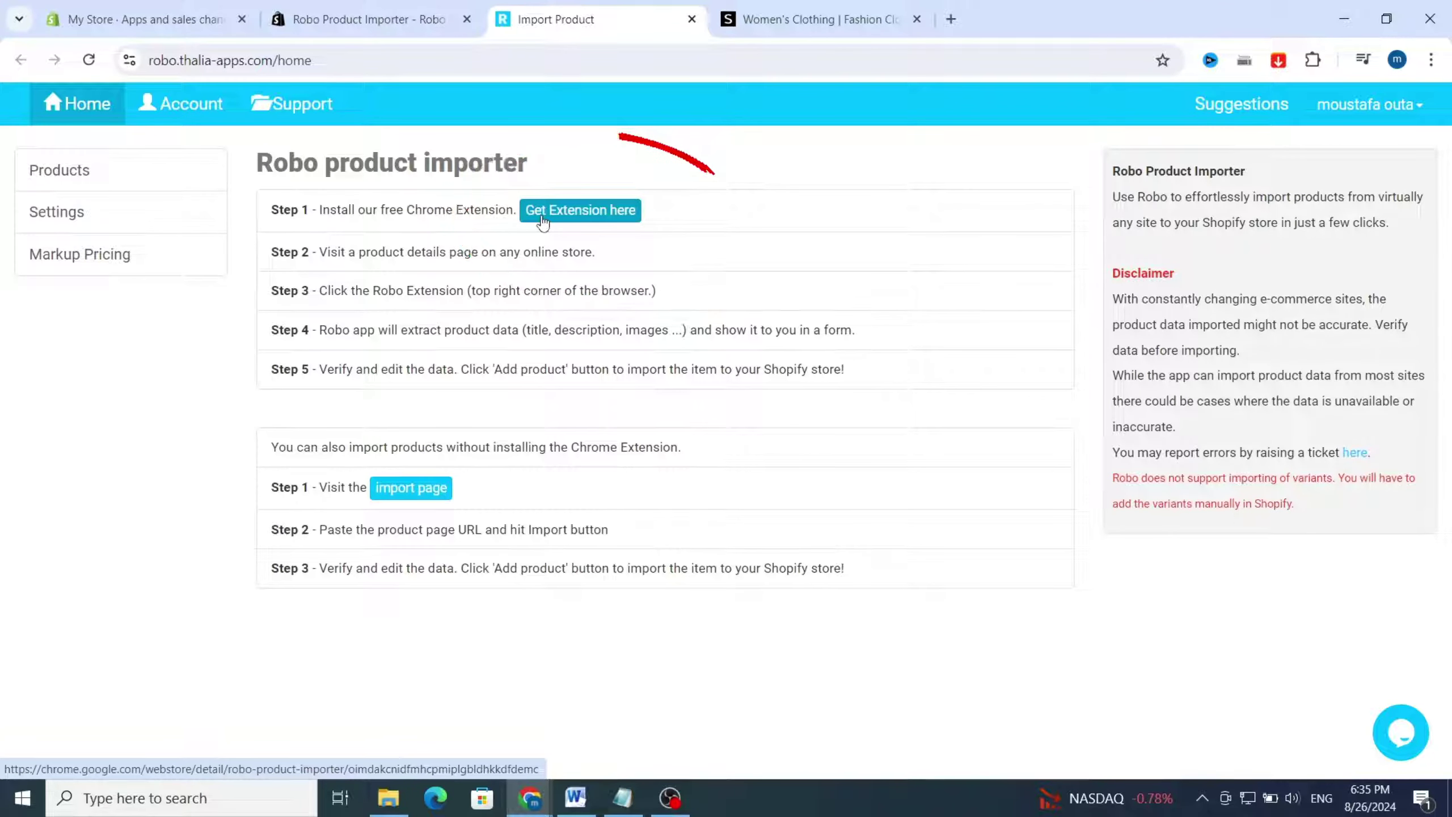
Add the Robo Product Importer extension to Chrome from the English-translated Web Store page.
click(576, 212)
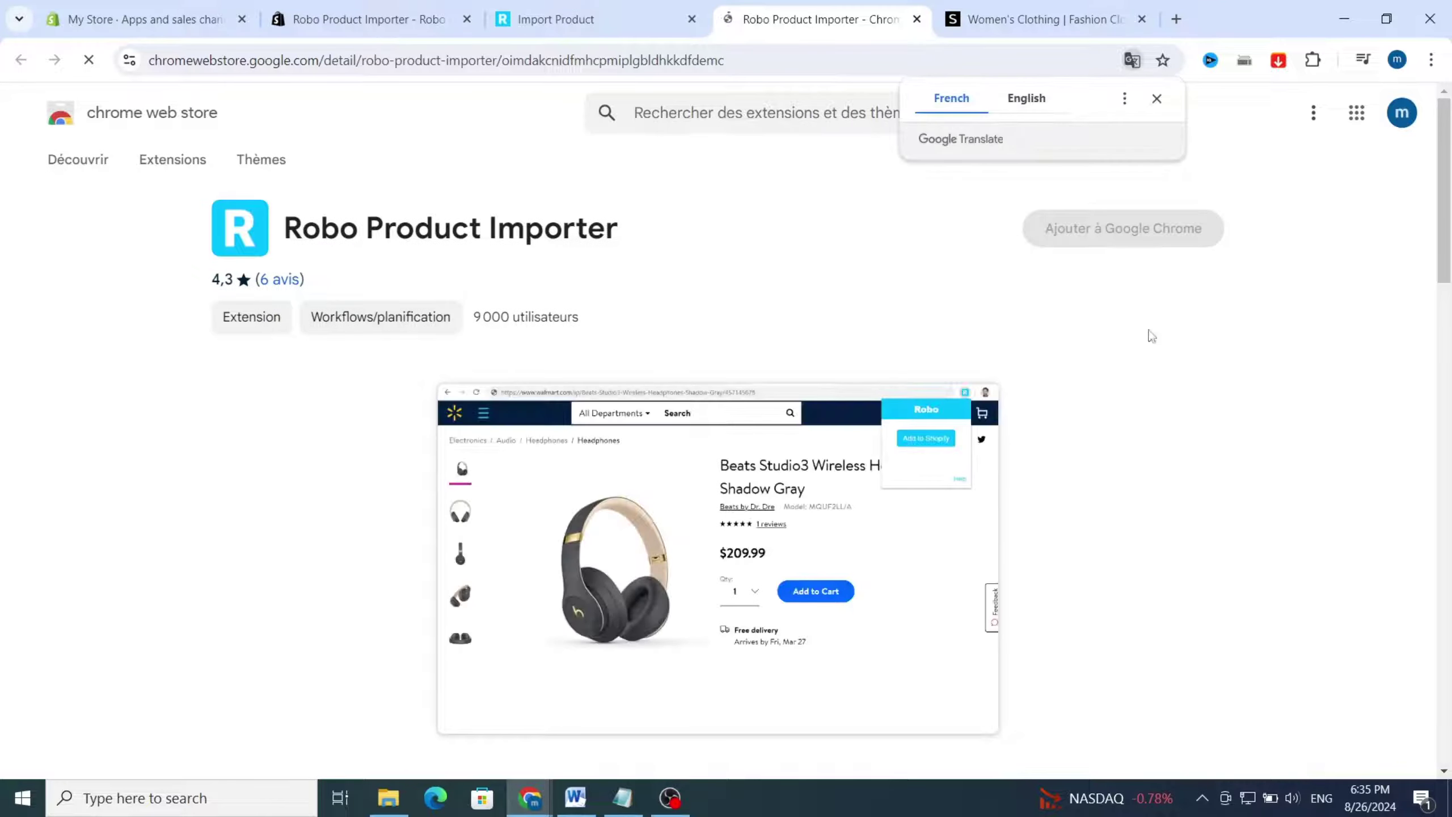
click(1025, 98)
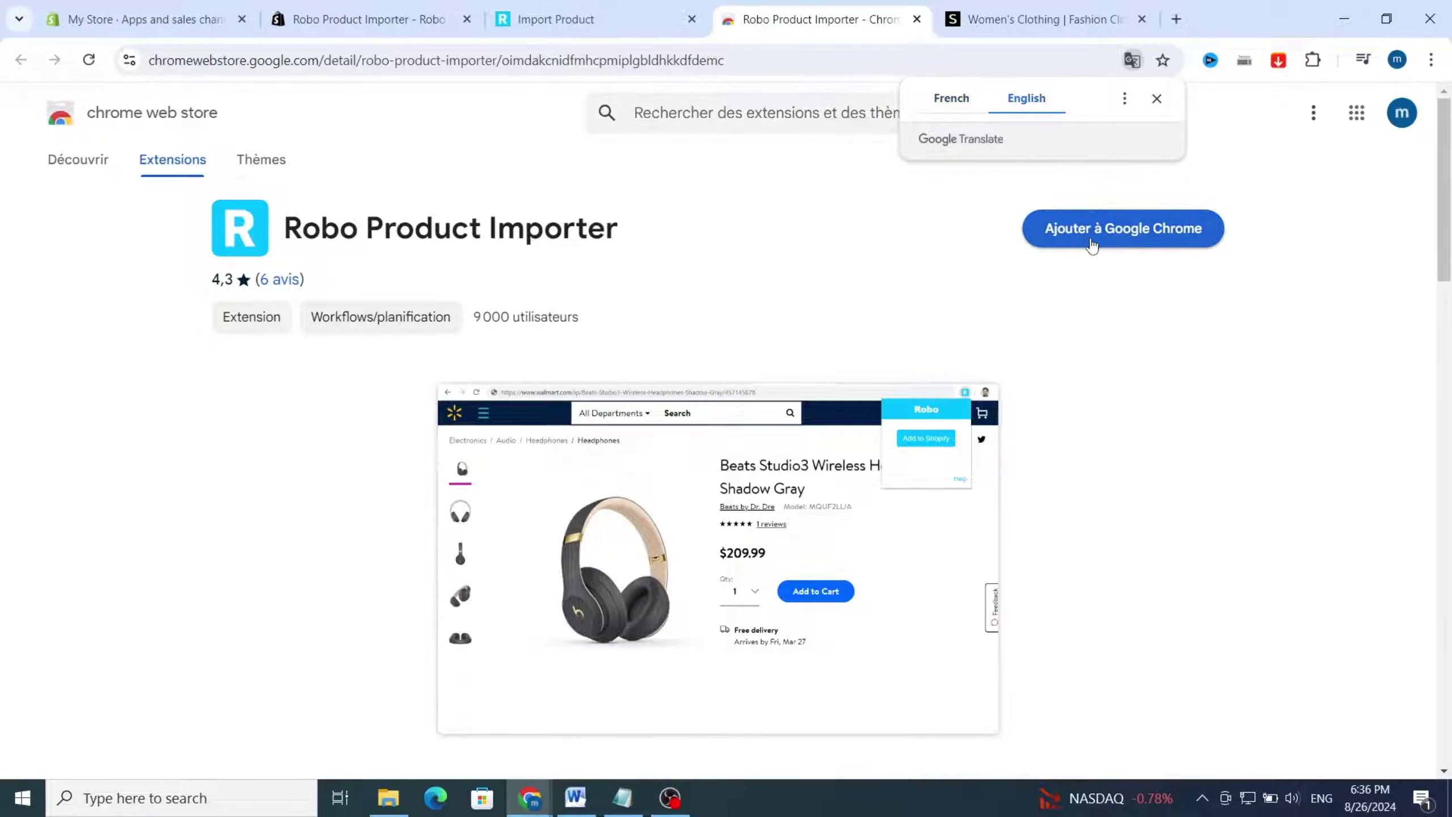
click(1091, 241)
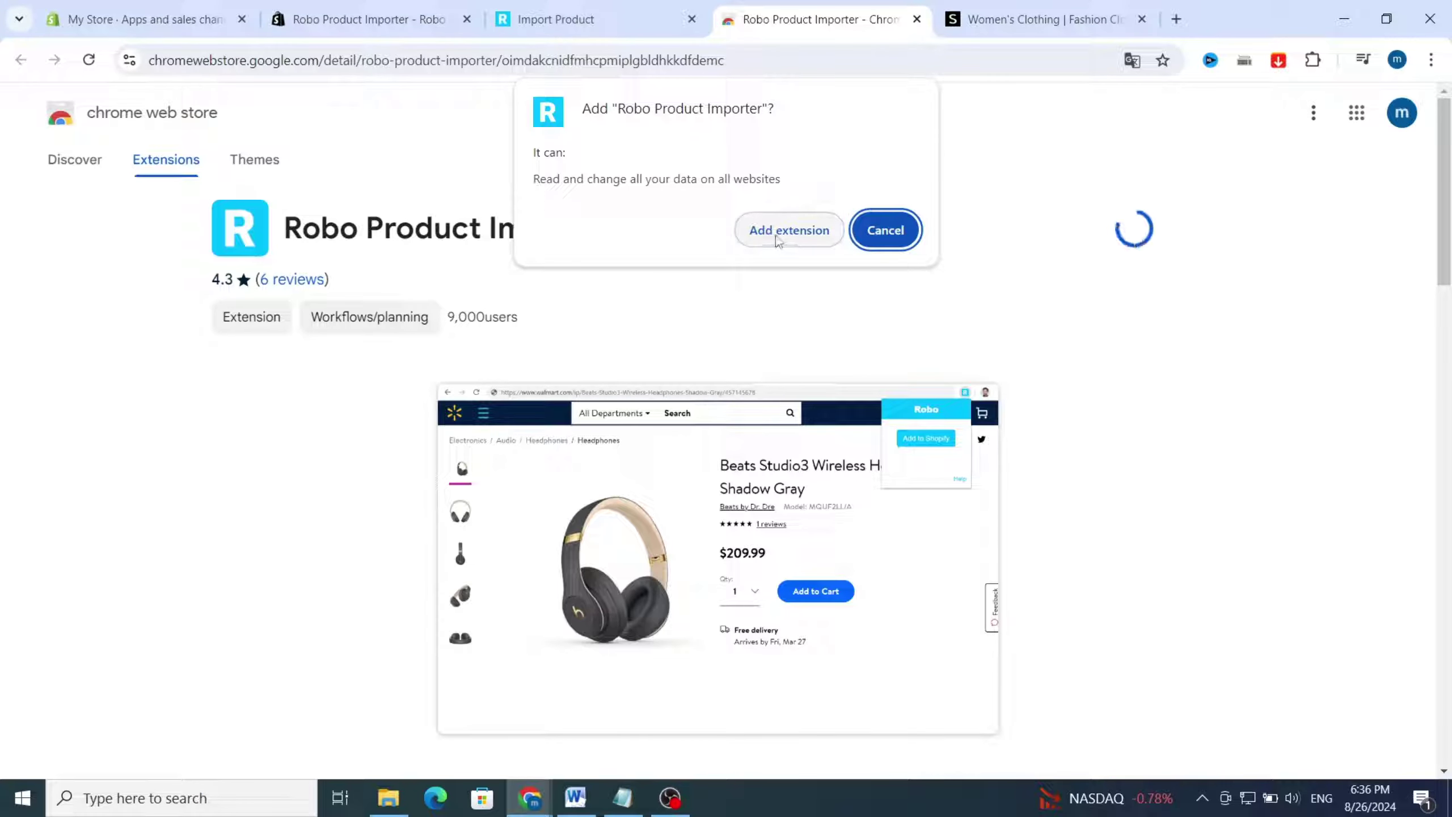
click(778, 235)
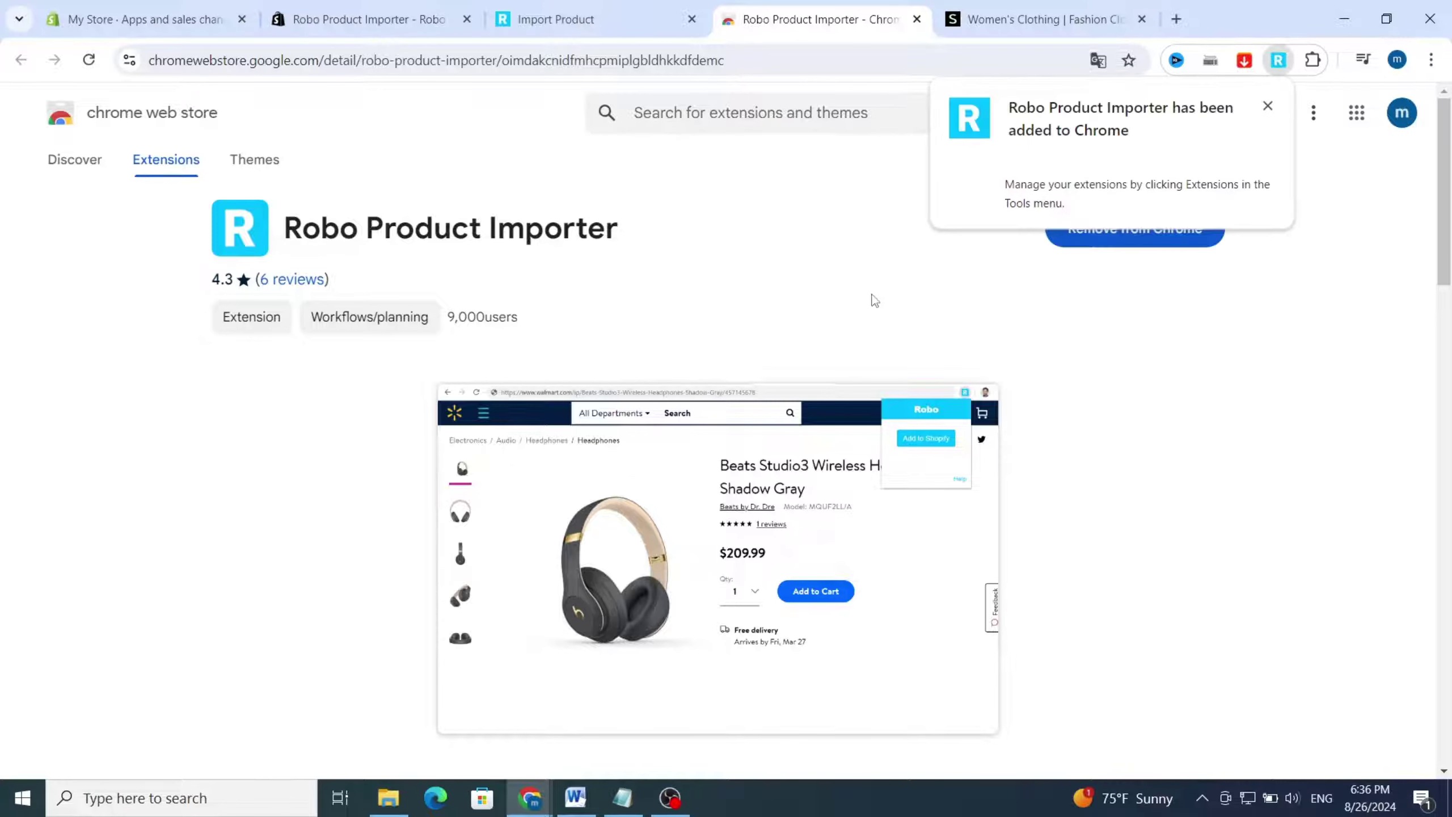
click(1270, 111)
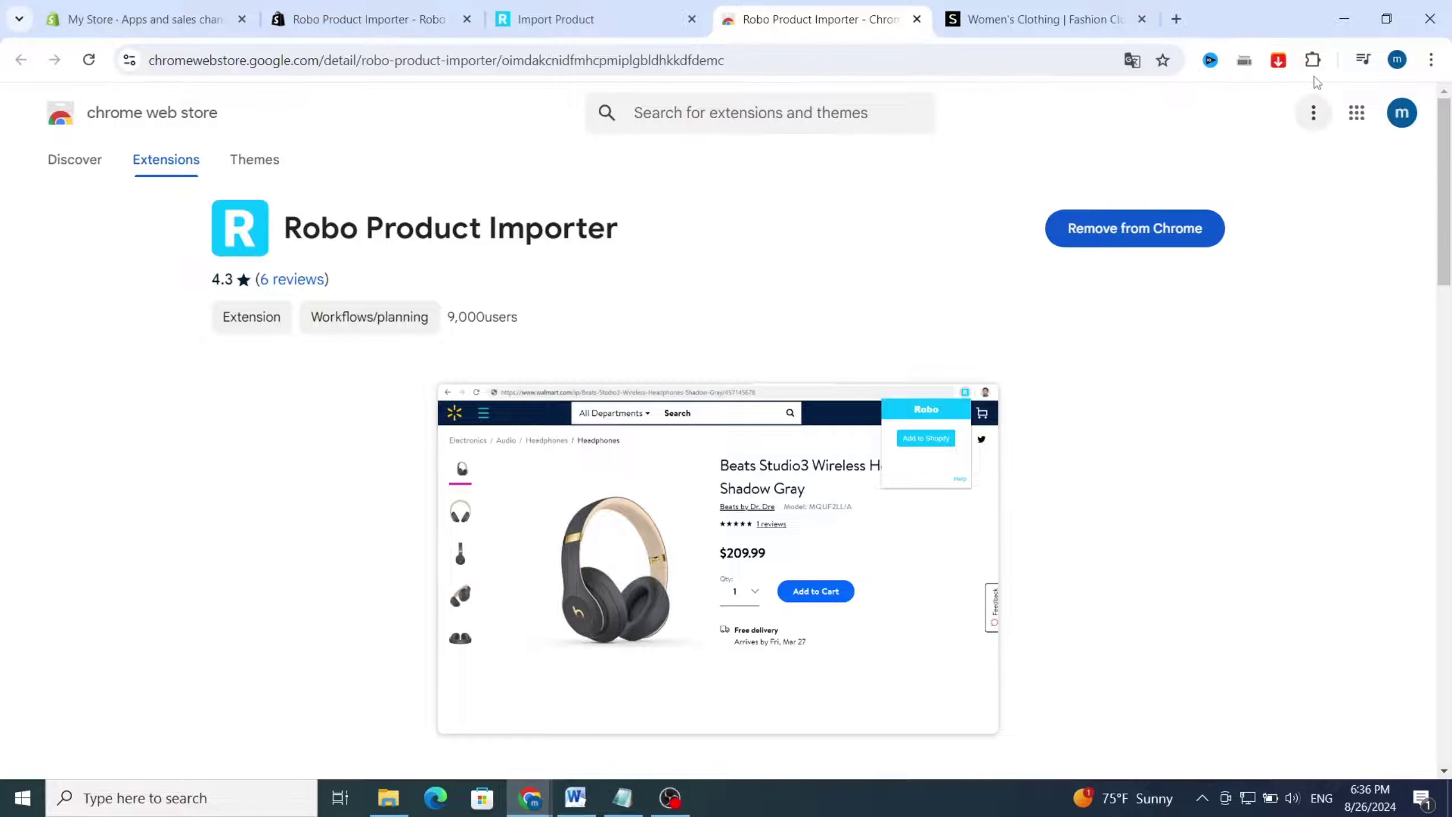
Pin Robo Product Importer in Chrome's extensions list.
click(1314, 61)
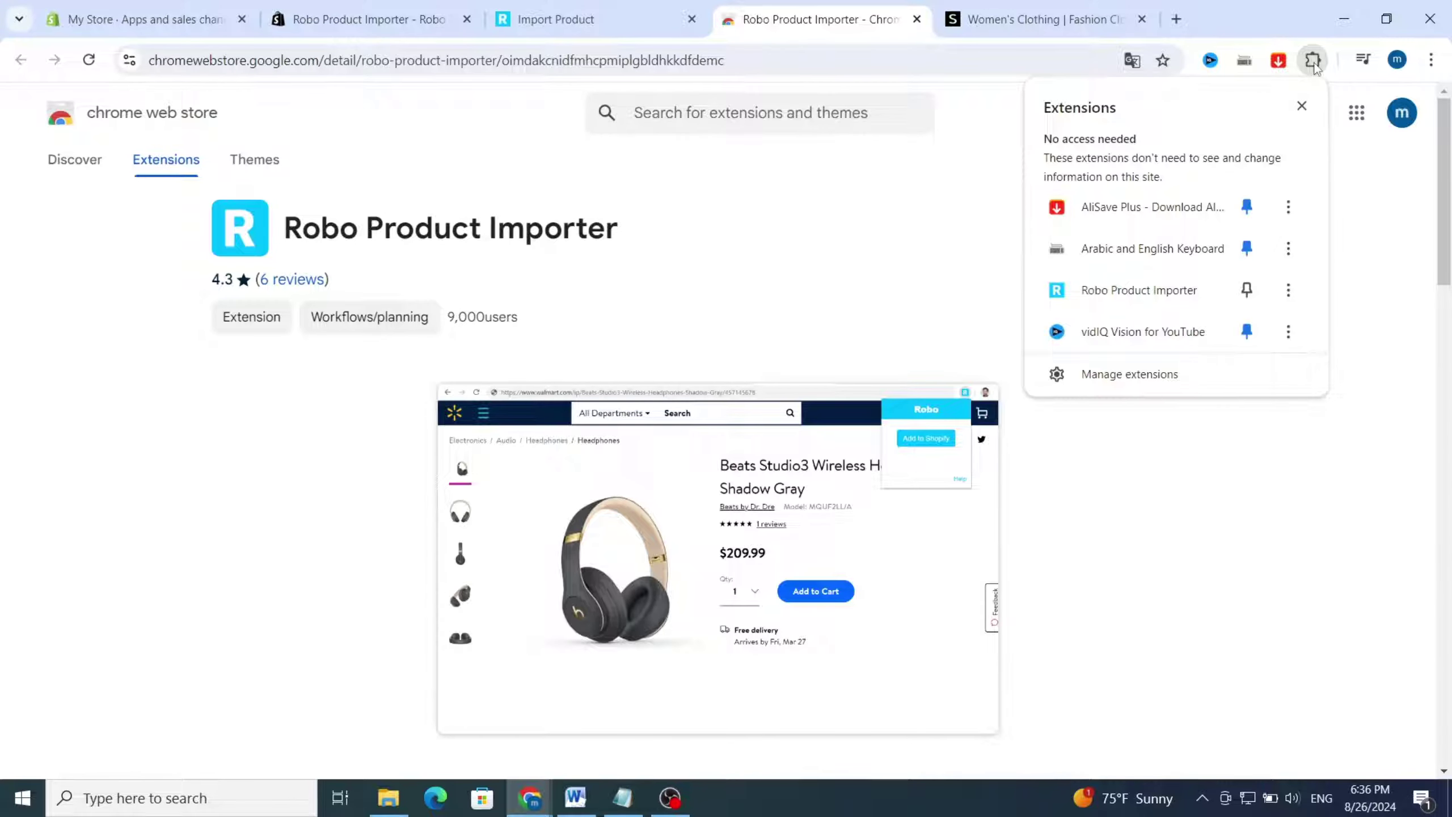
click(1247, 291)
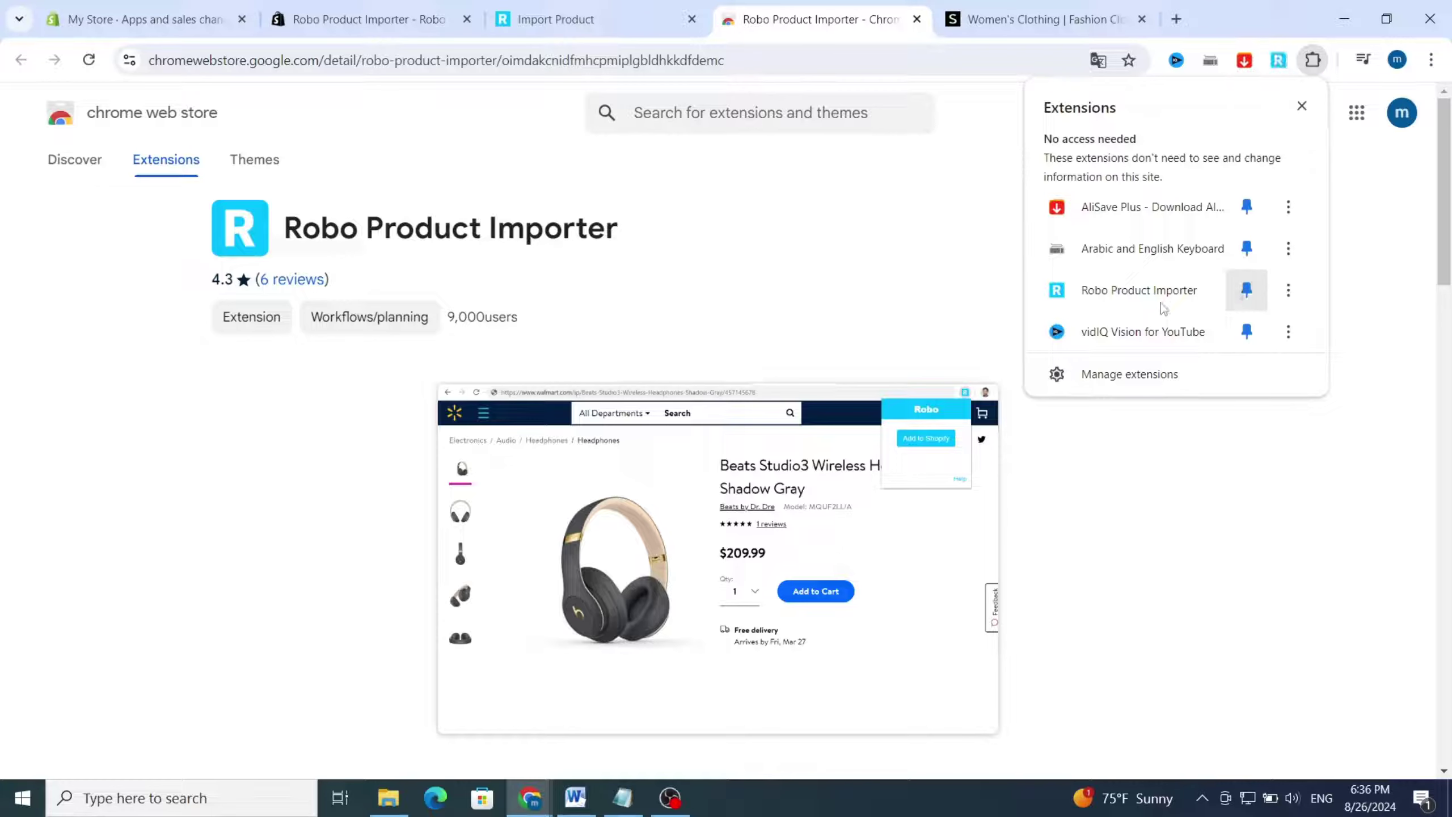
click(949, 277)
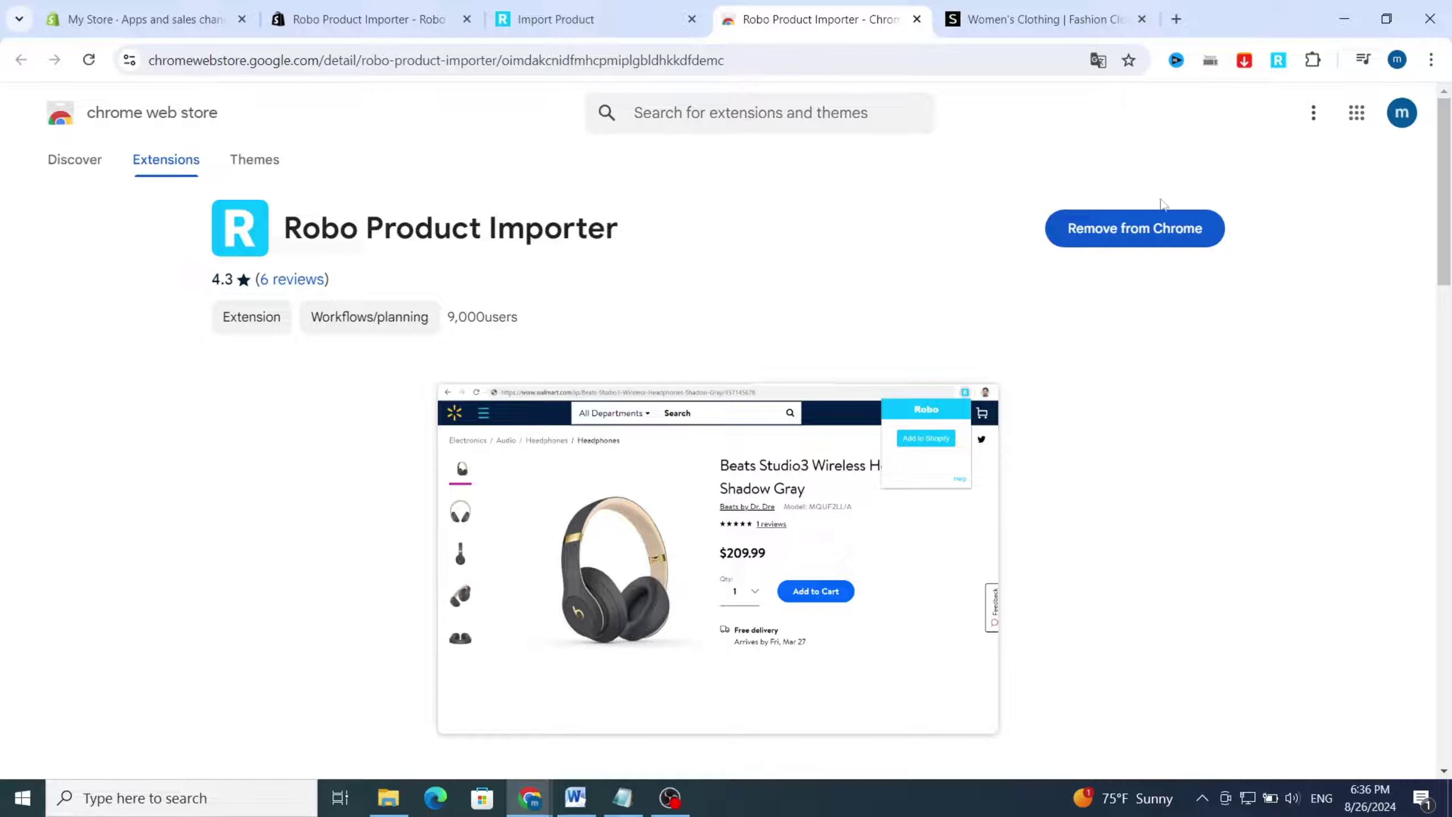
Open the pink 1pc Solid Shampoo Massage Brush ($1.62) product page from SHEIN's Super Deals.
click(1006, 23)
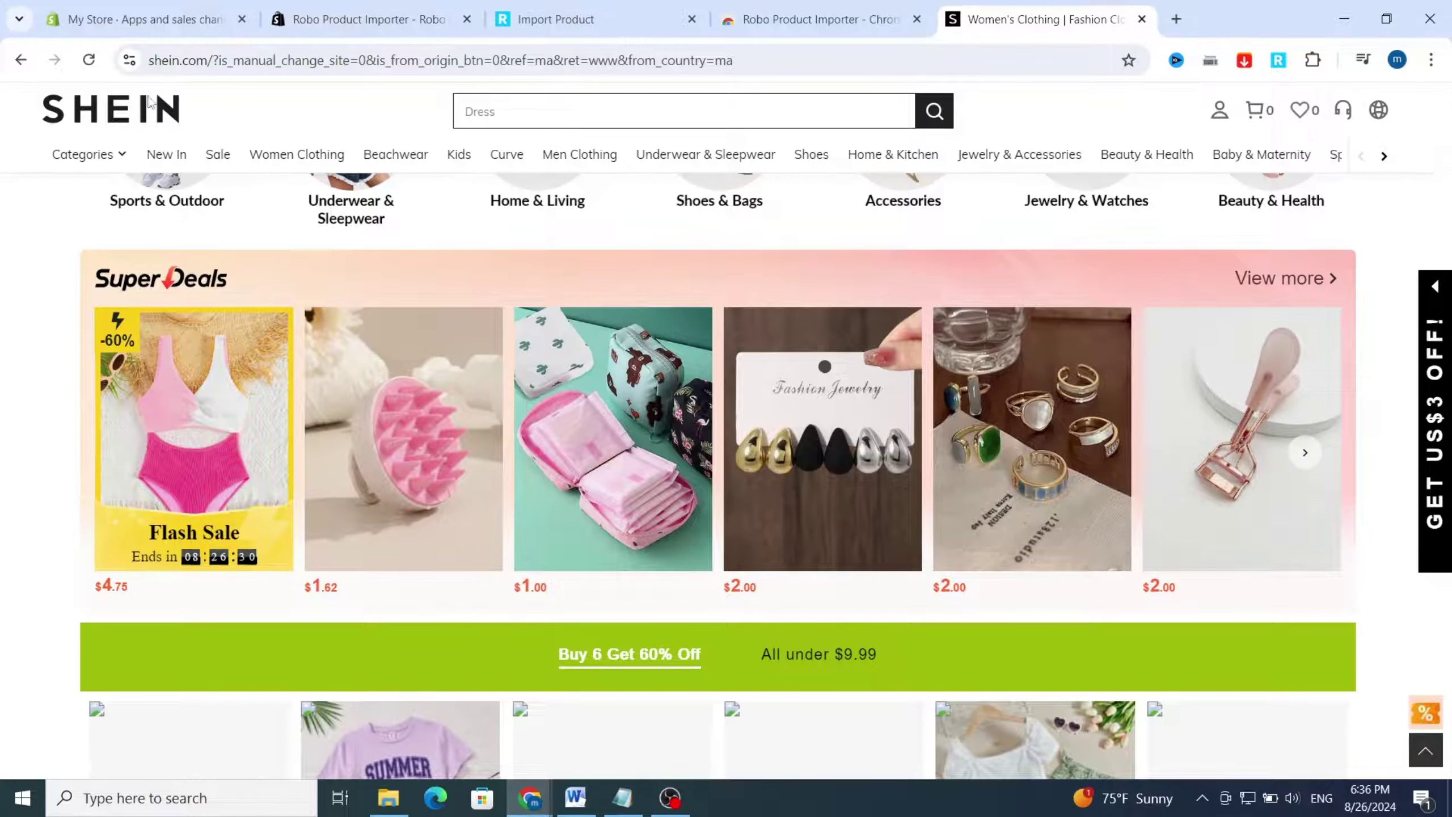
scroll(1015, 402, down, 8)
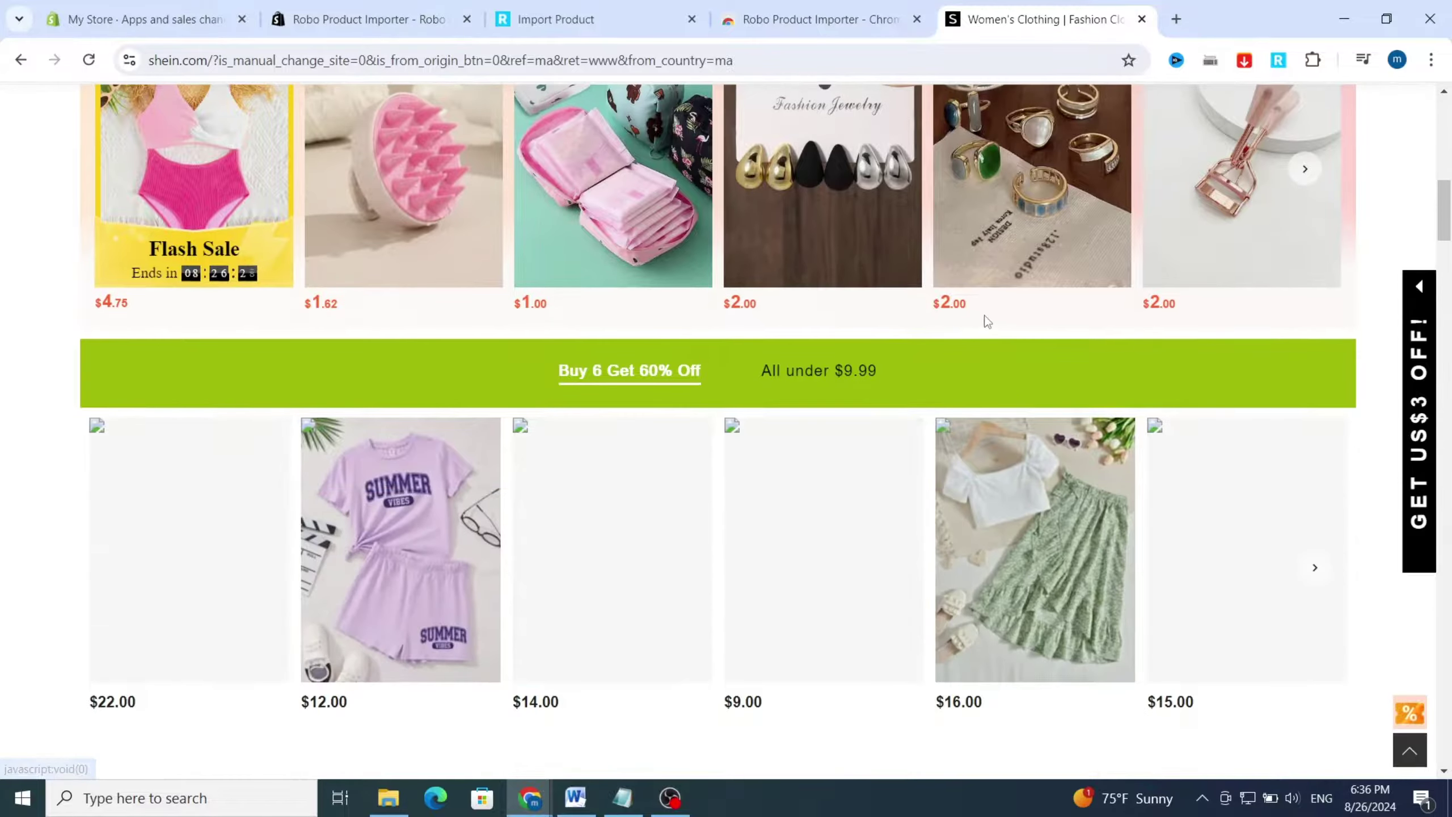
scroll(818, 527, up, 10)
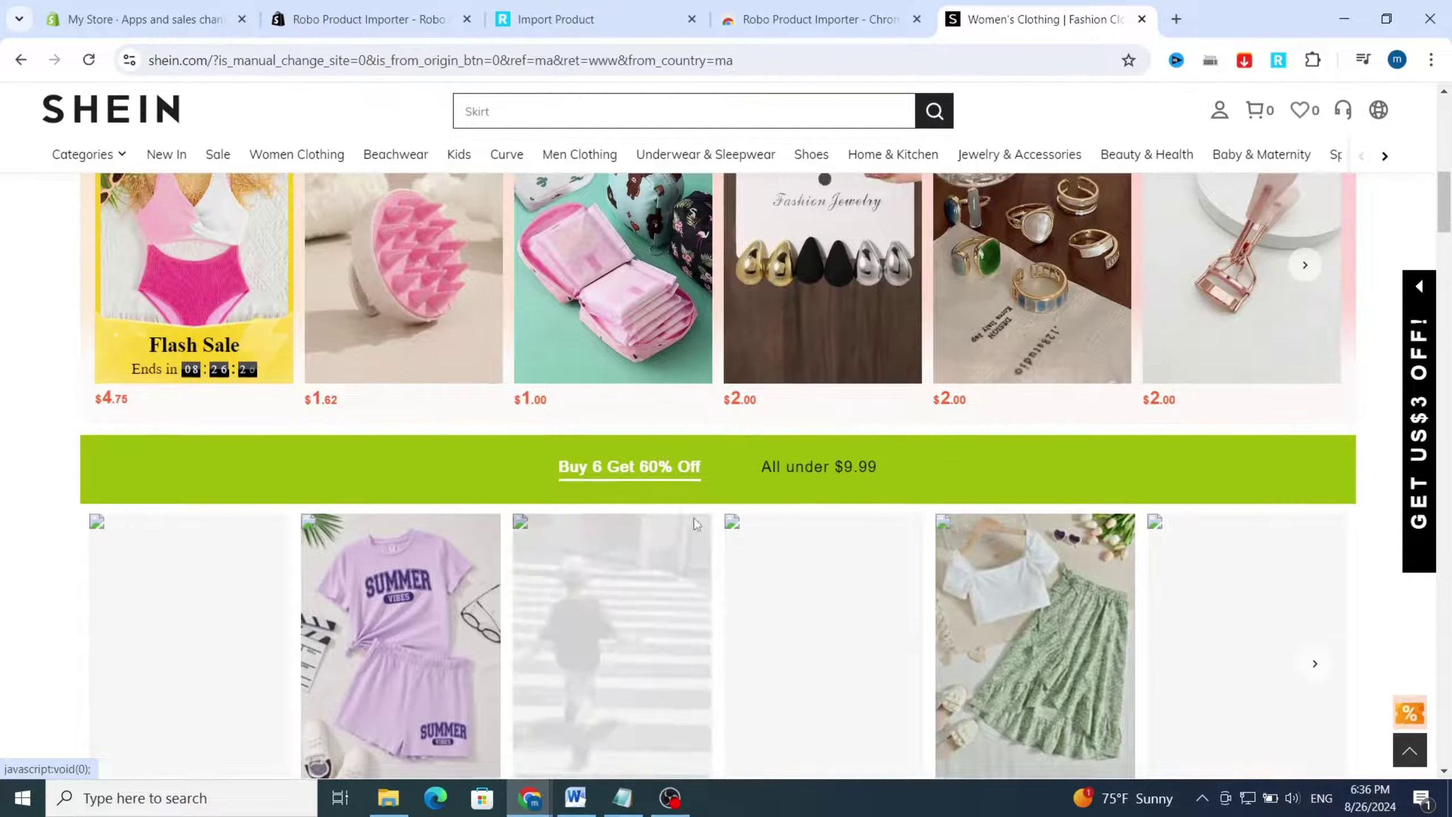
scroll(819, 526, up, 3)
scroll(382, 447, down, 5)
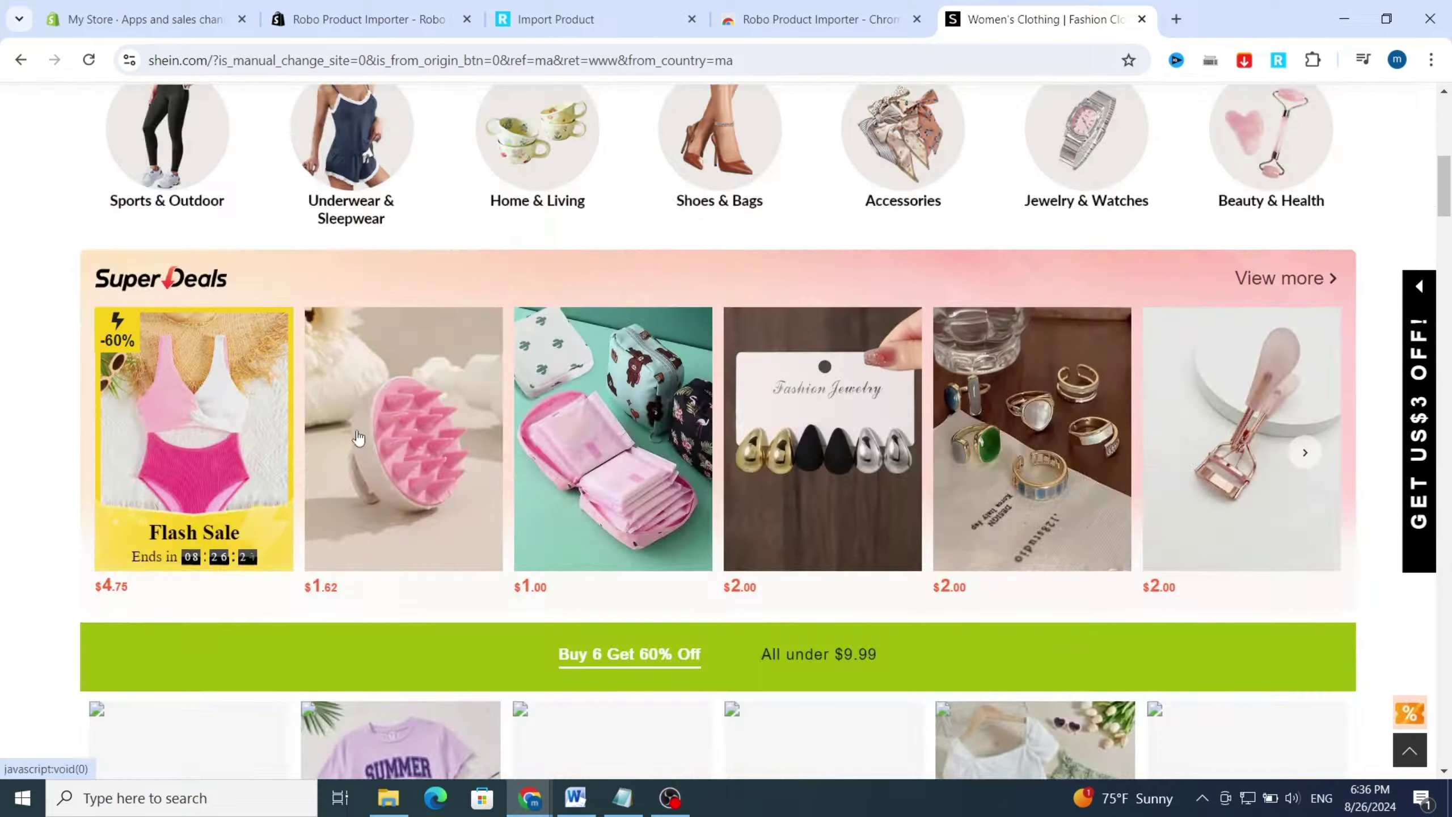
click(382, 447)
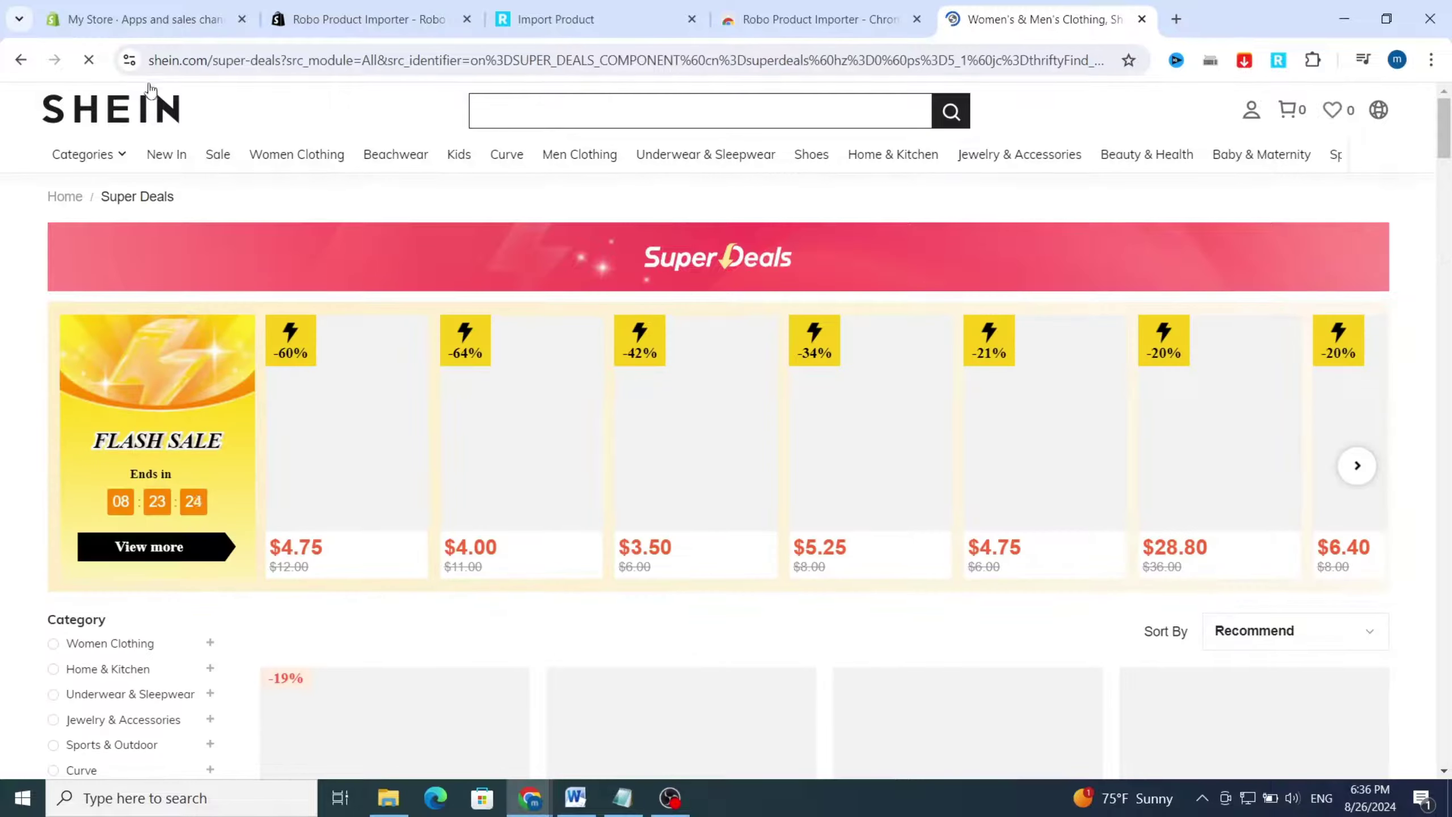
scroll(919, 437, down, 5)
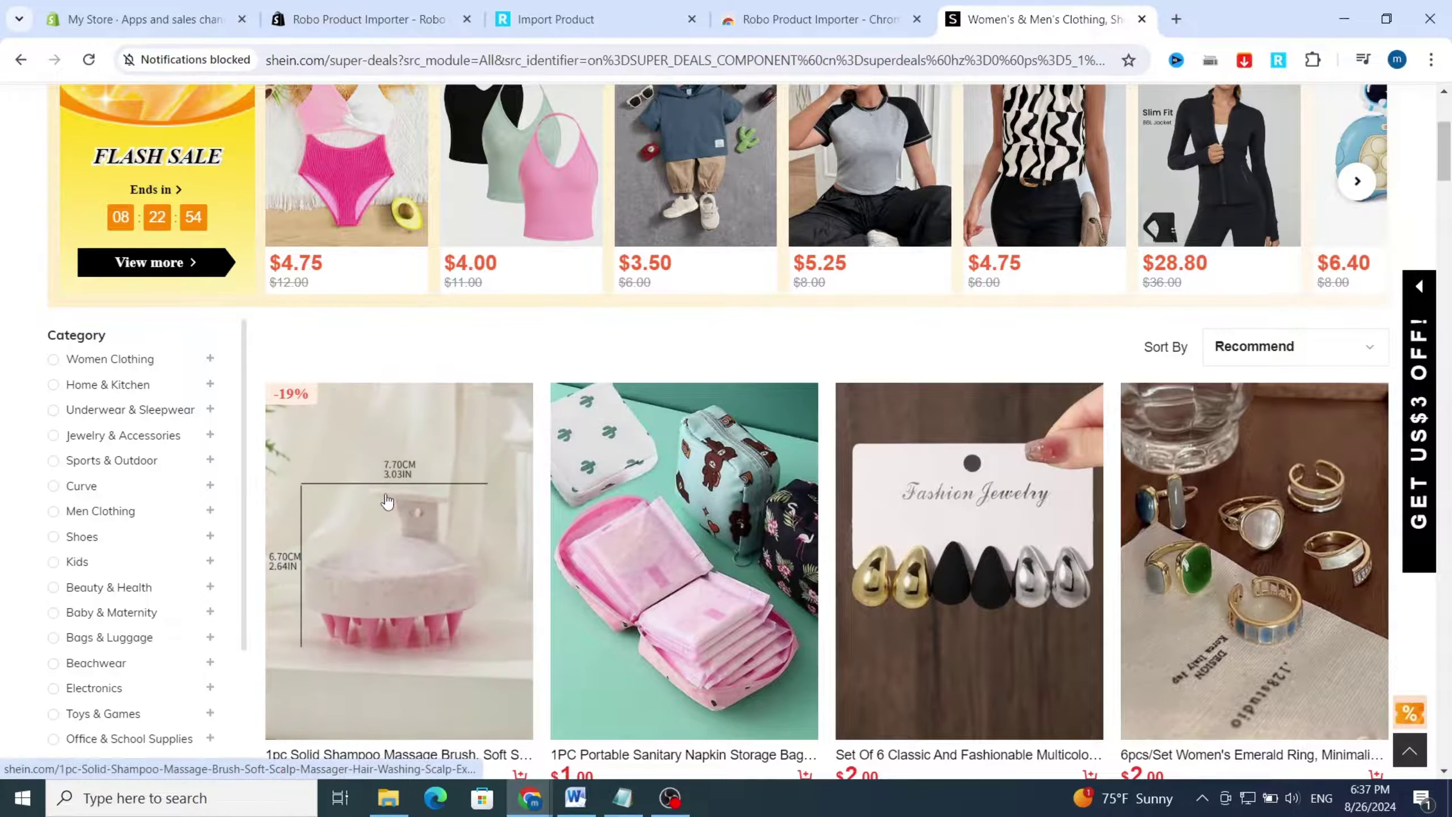
scroll(401, 516, down, 1)
click(469, 385)
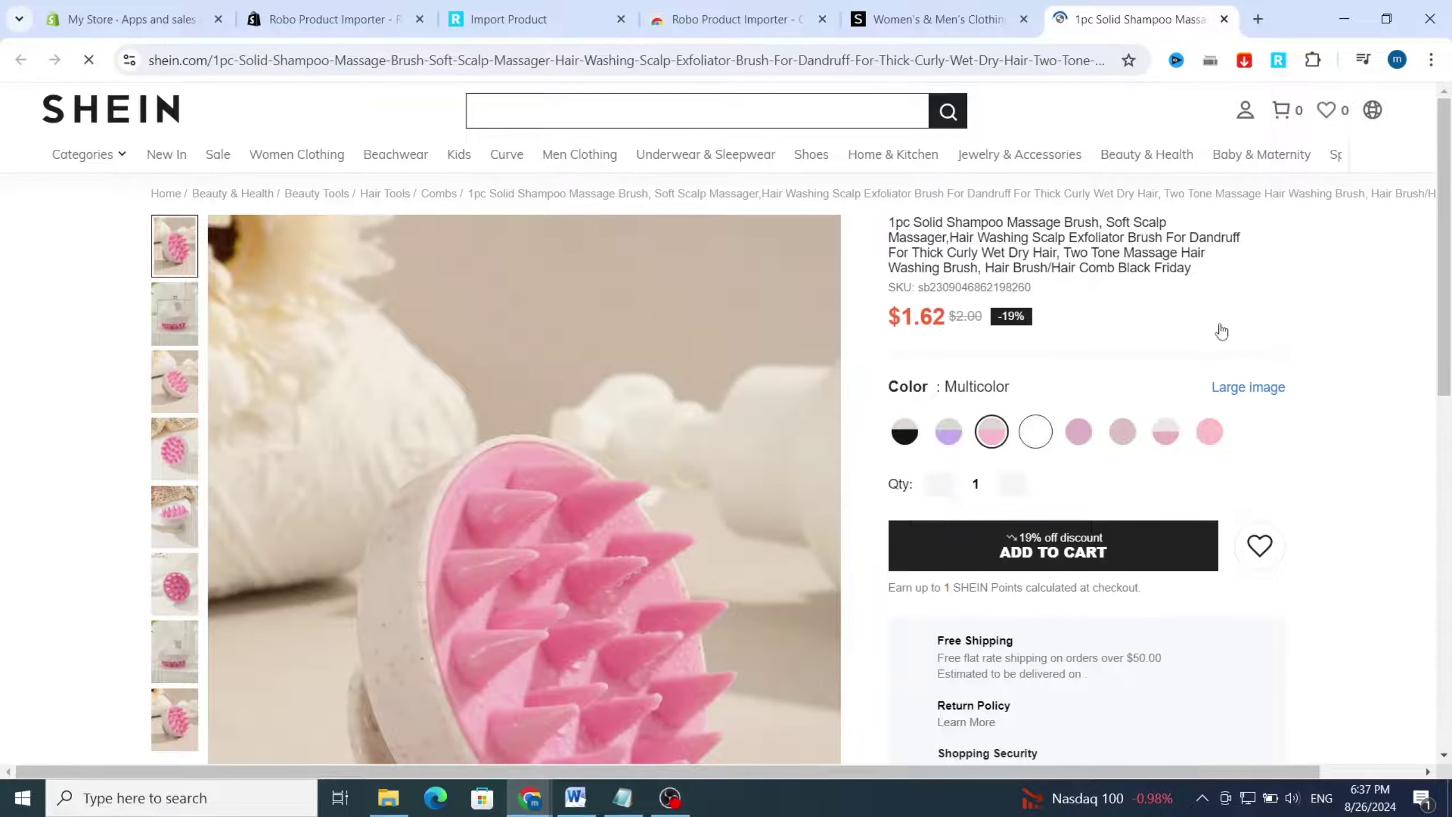
Launch Robo on the brush page and review its Basic info, Description and Images.
click(1280, 62)
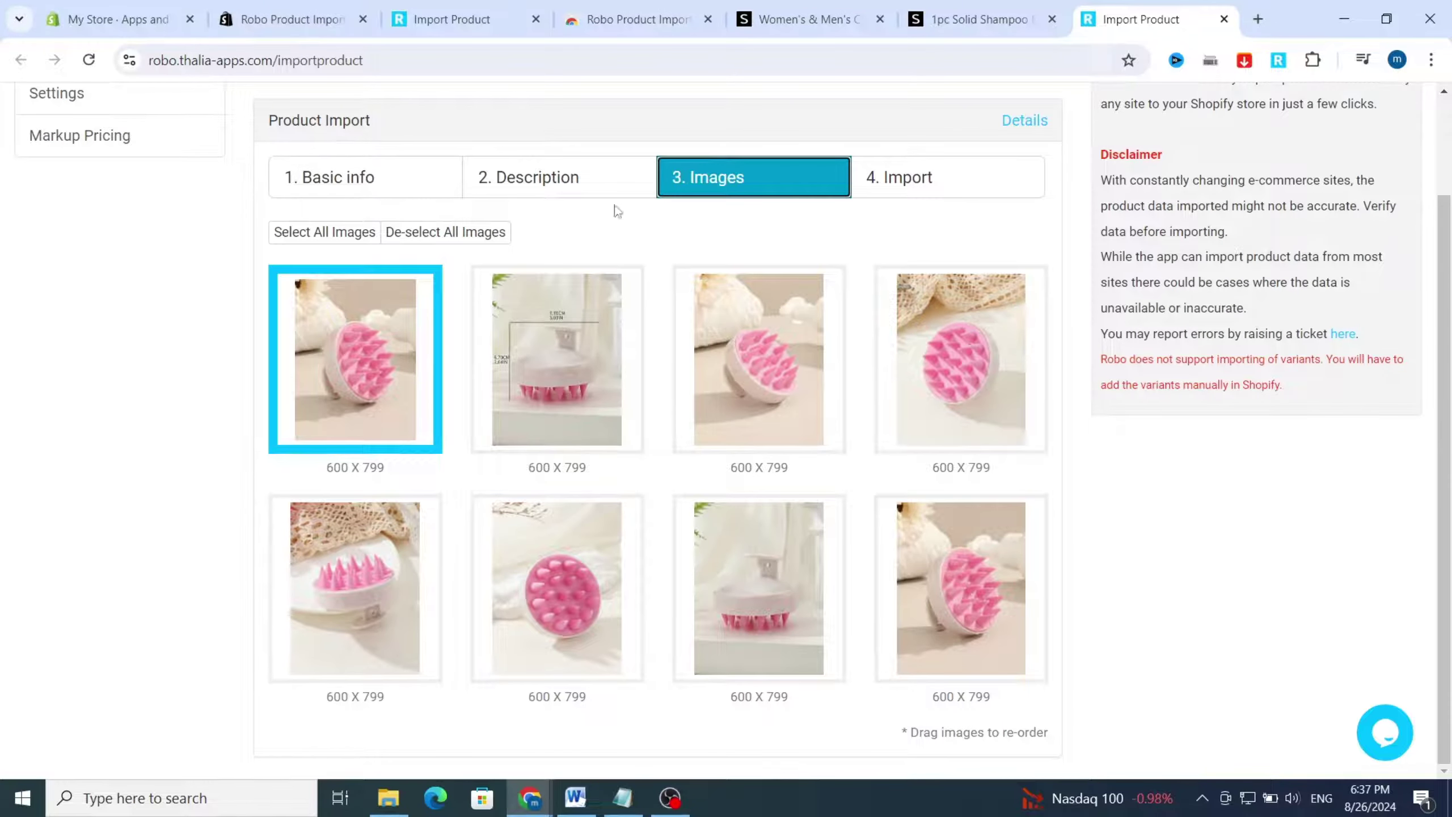
click(359, 175)
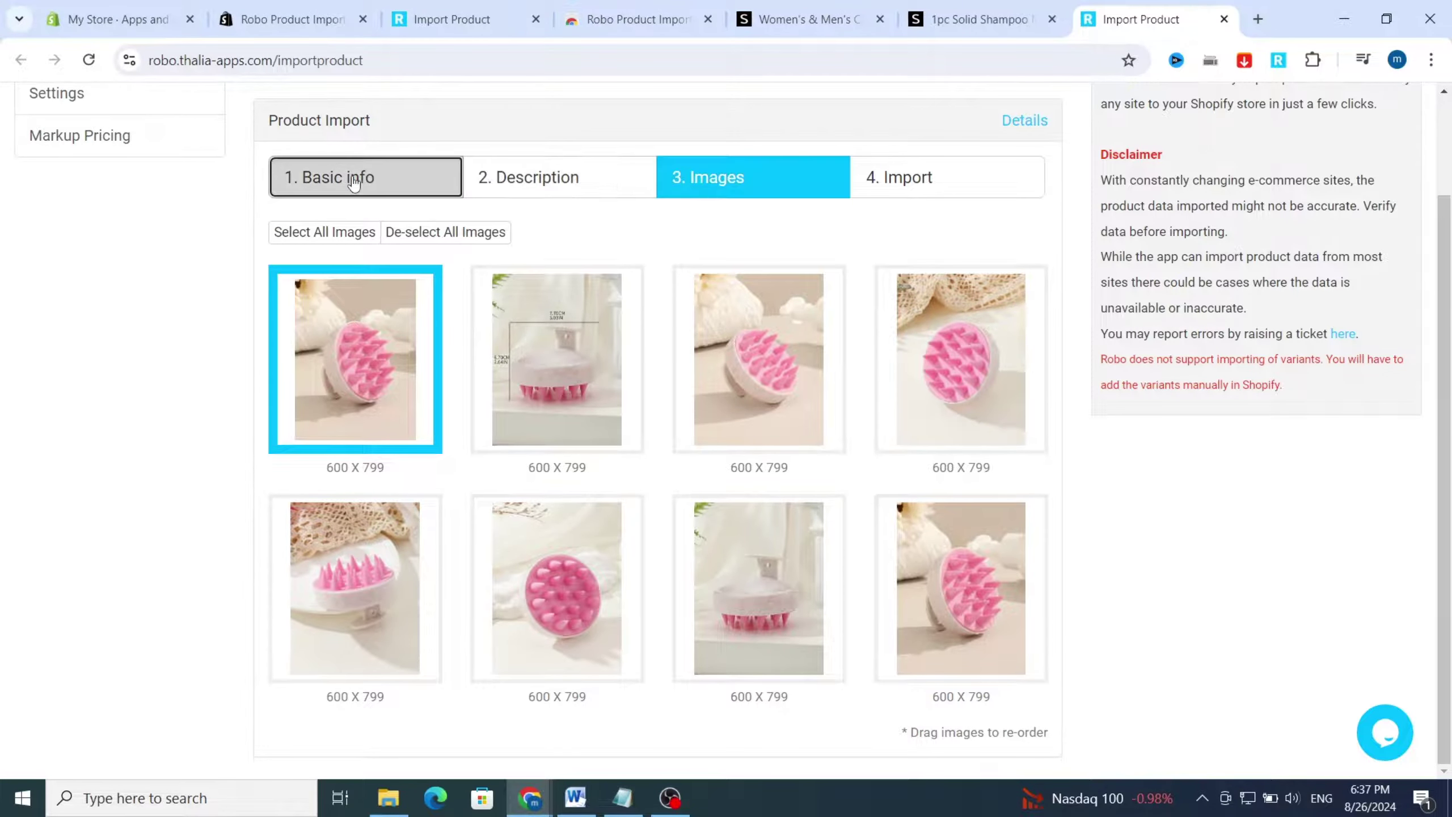
click(566, 178)
click(733, 183)
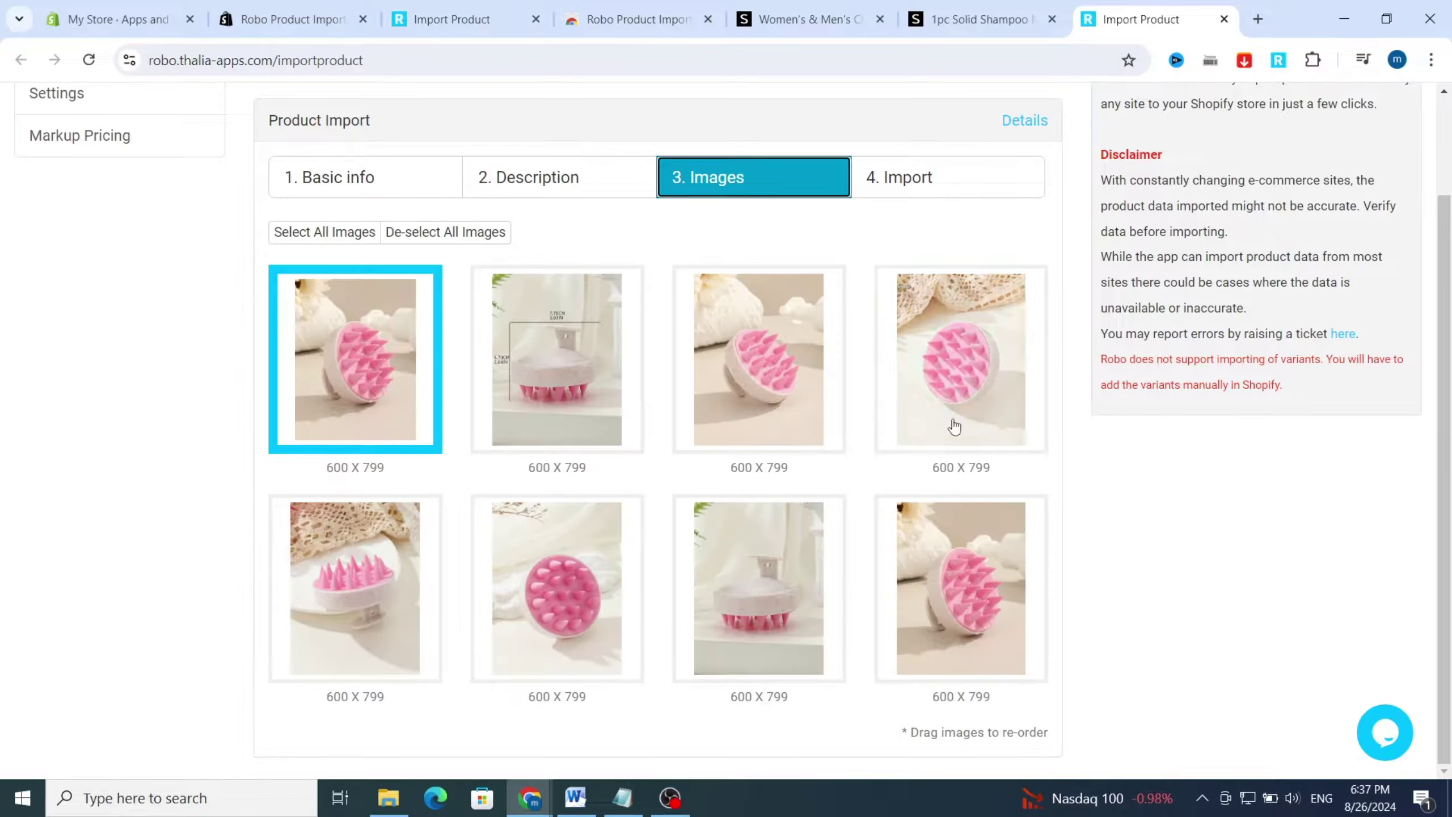
Keep the pink brush image first and add the product to Shopify from the Import tab.
drag(612, 366, 355, 362)
drag(557, 360, 357, 361)
scroll(972, 372, up, 2)
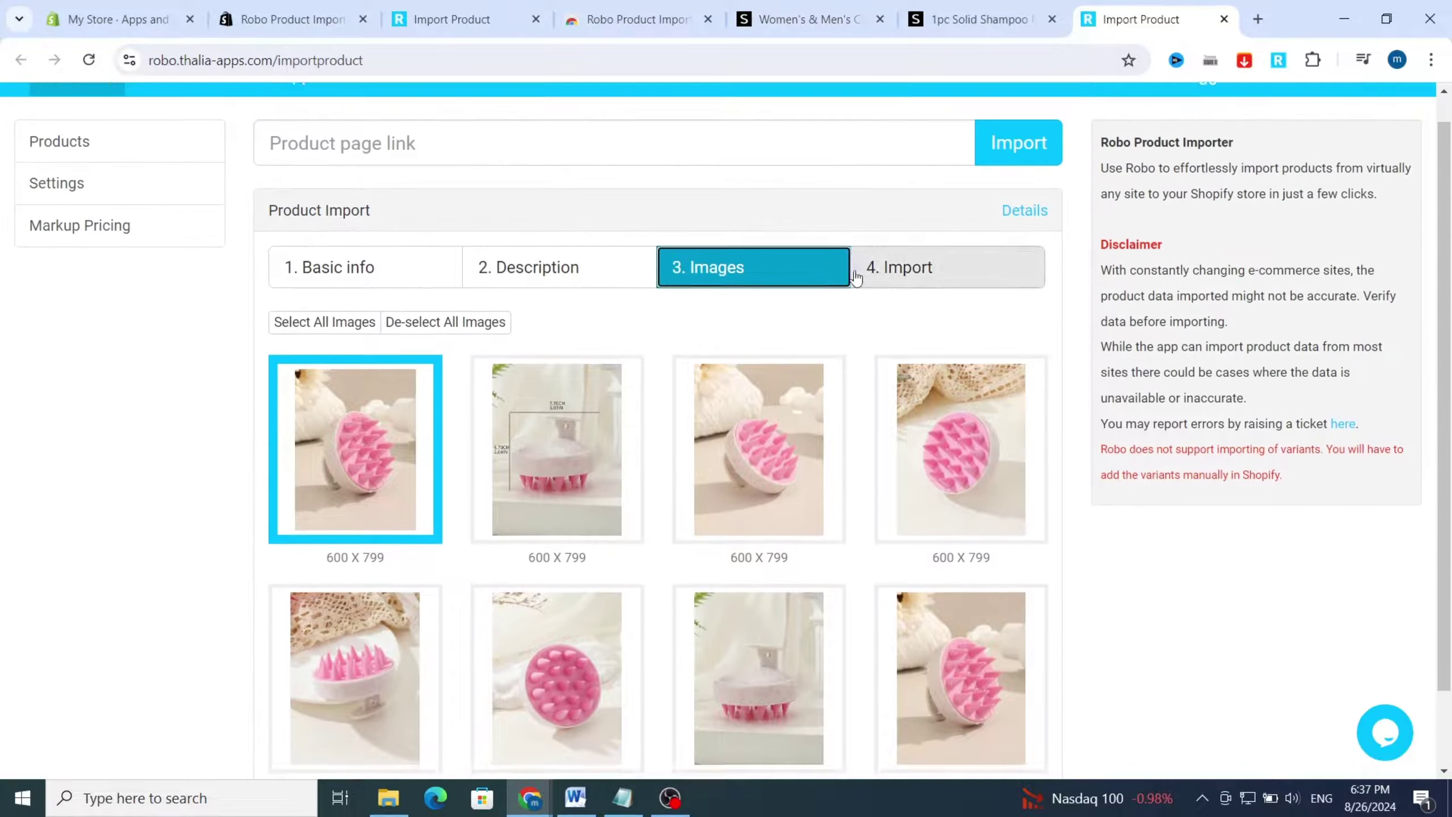
click(927, 275)
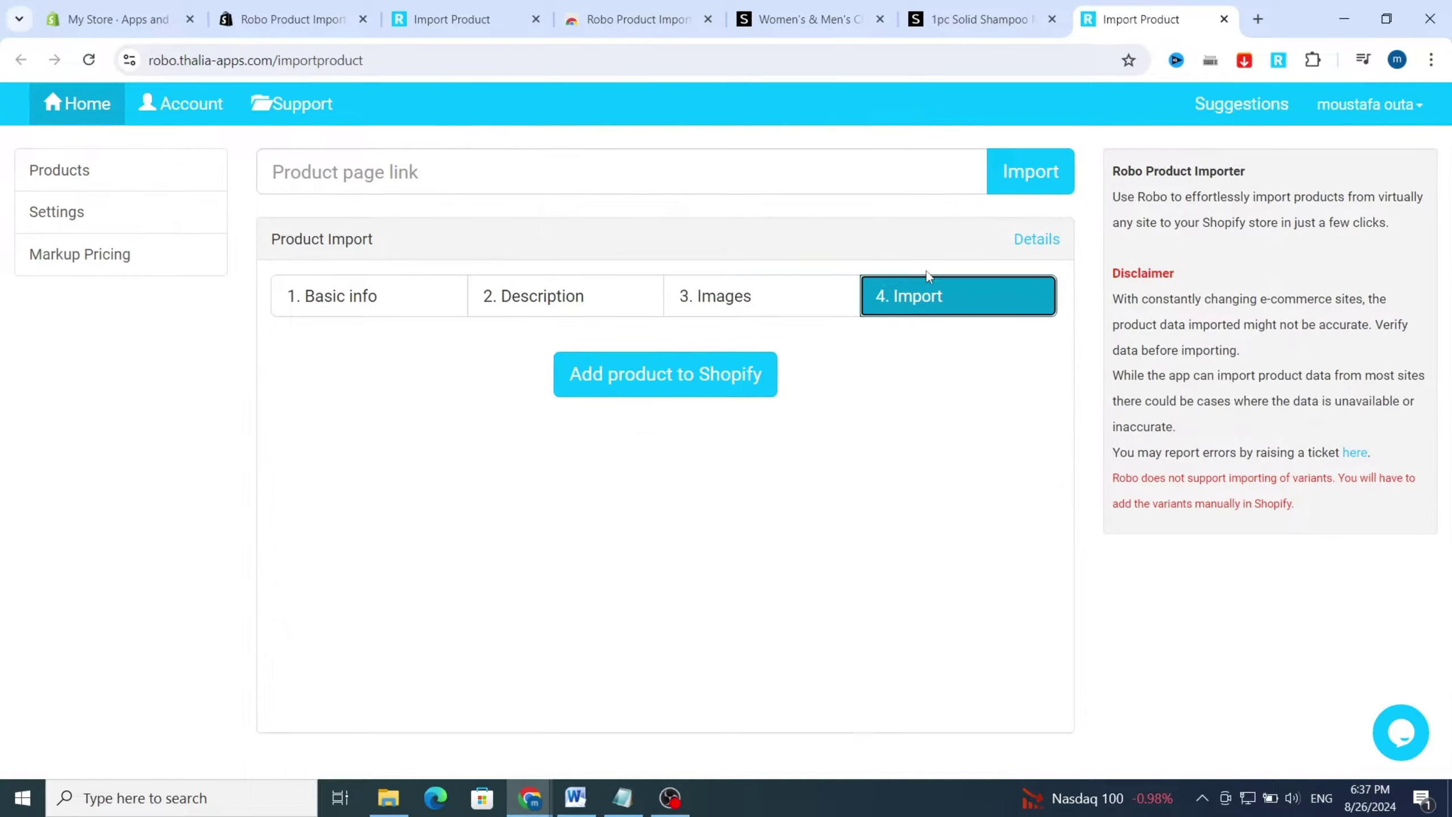
click(632, 376)
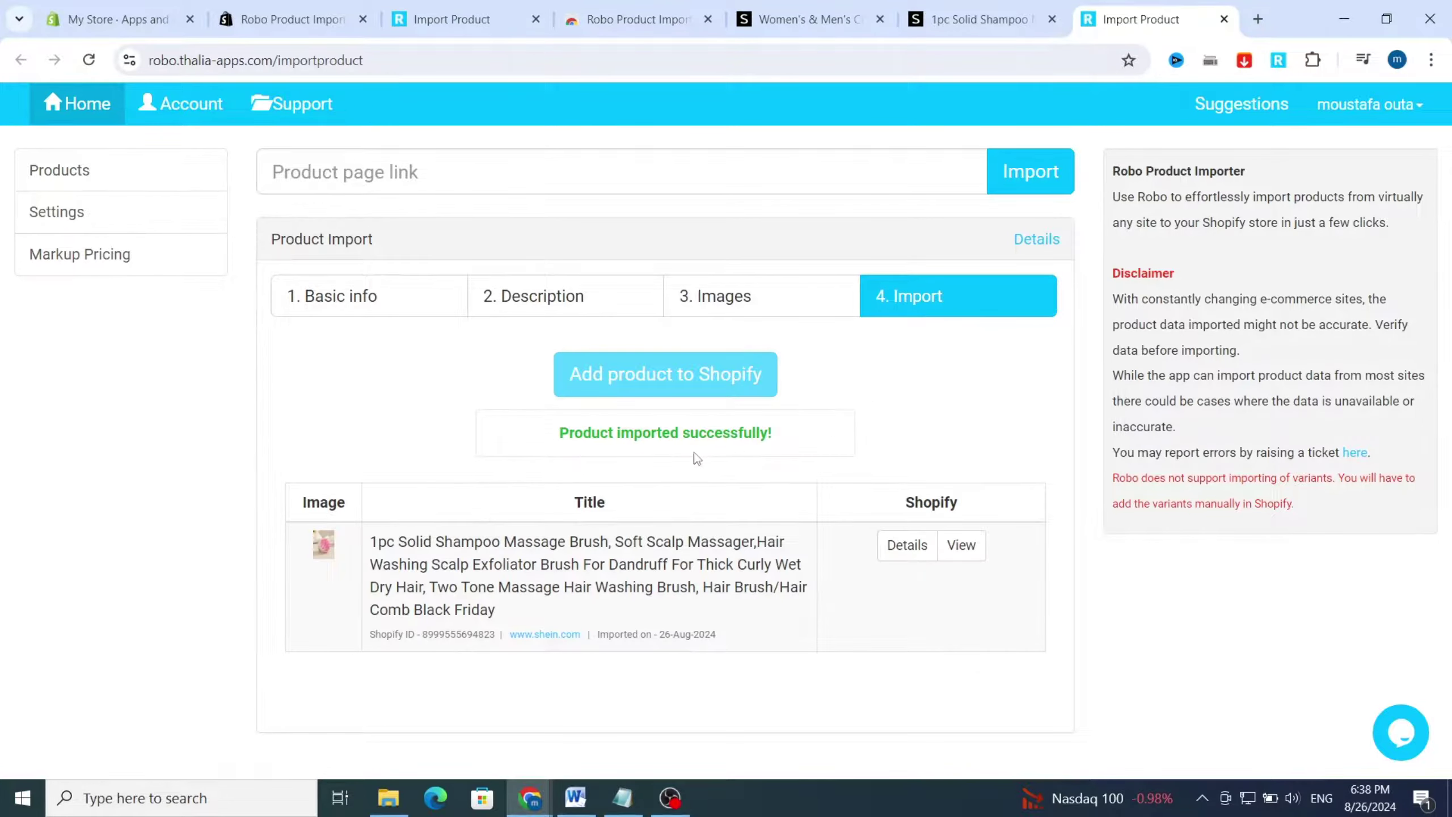
Return to the Shopify admin home and open the Products list.
click(127, 25)
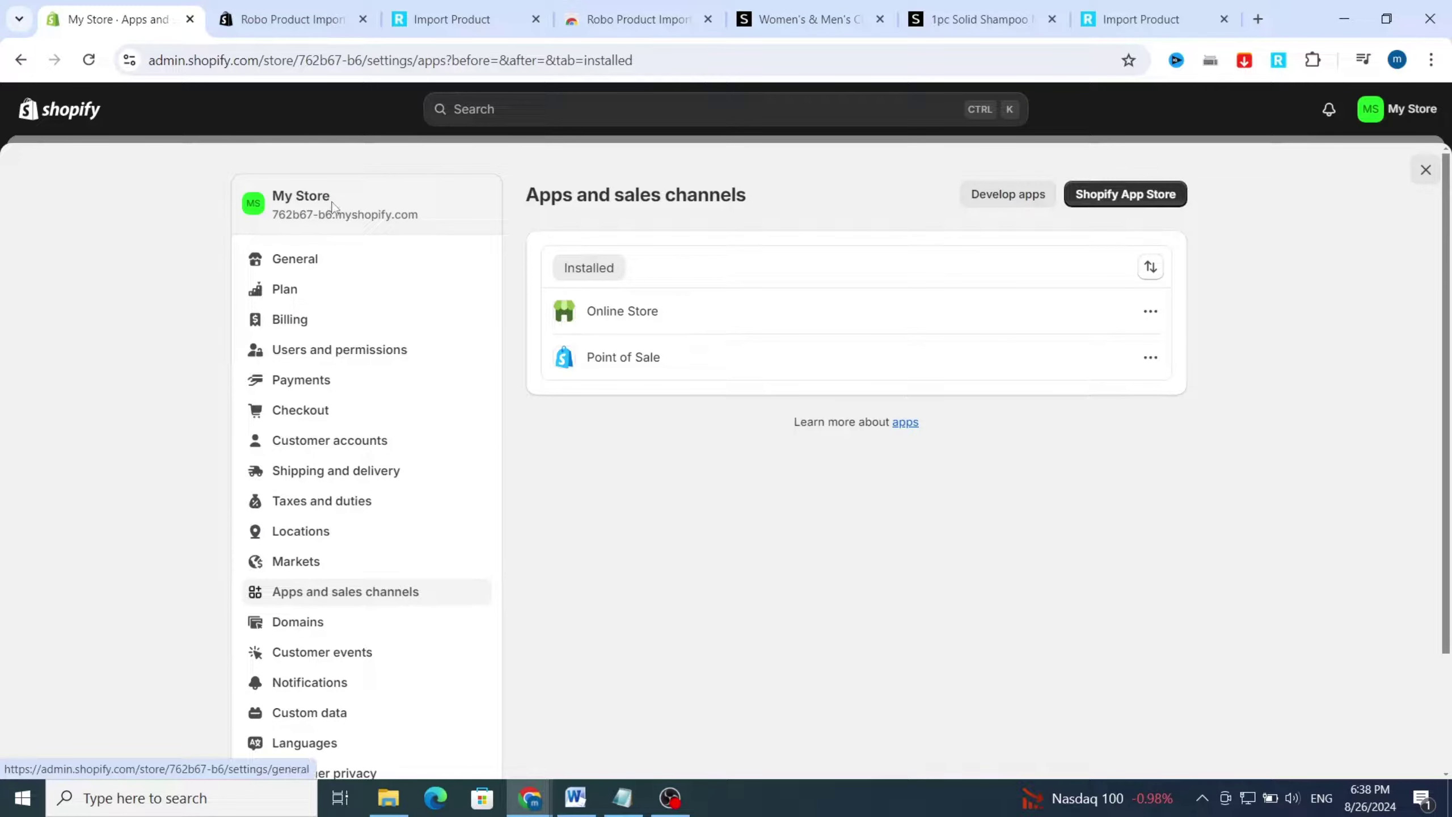
click(37, 113)
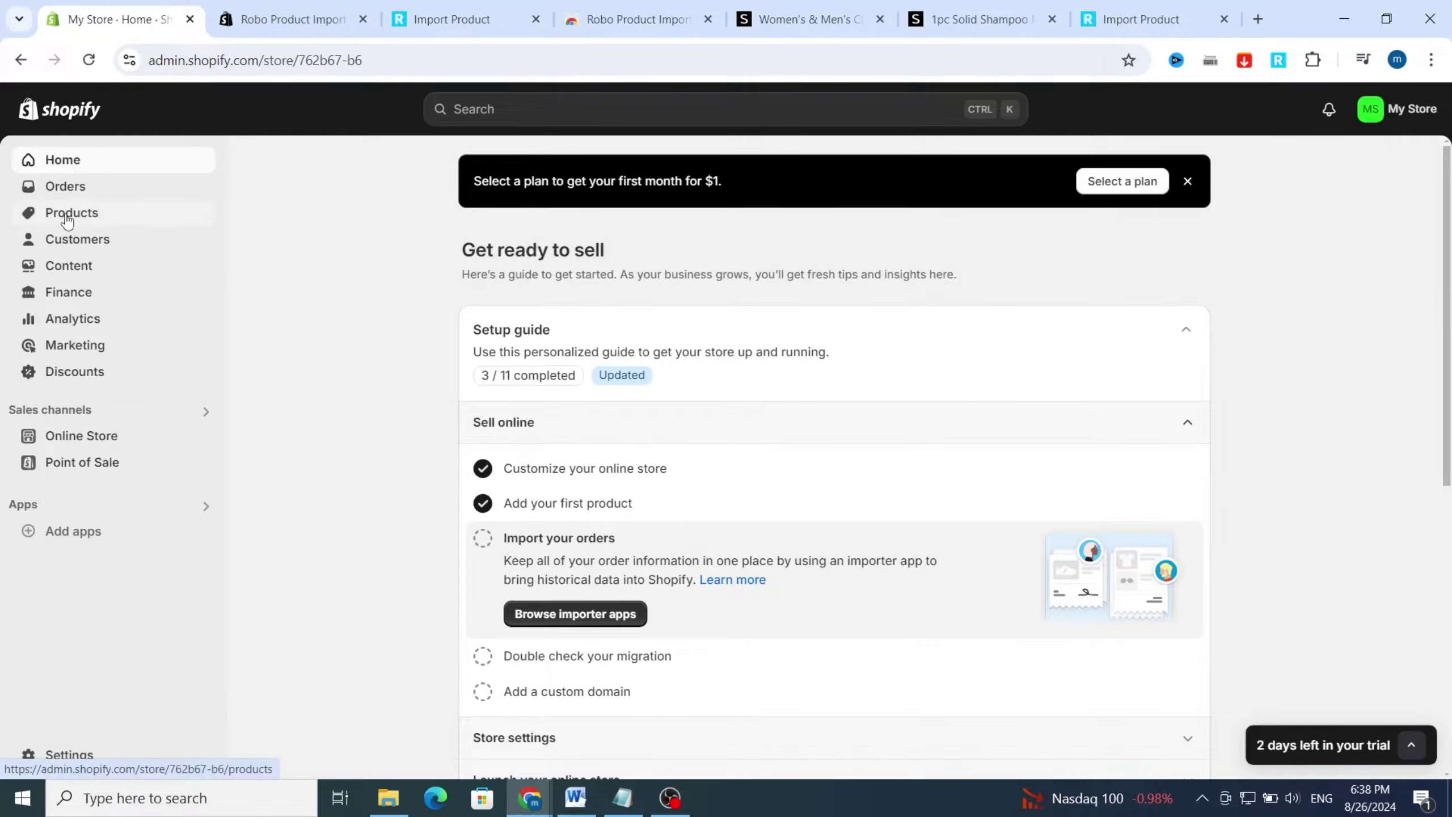
click(63, 213)
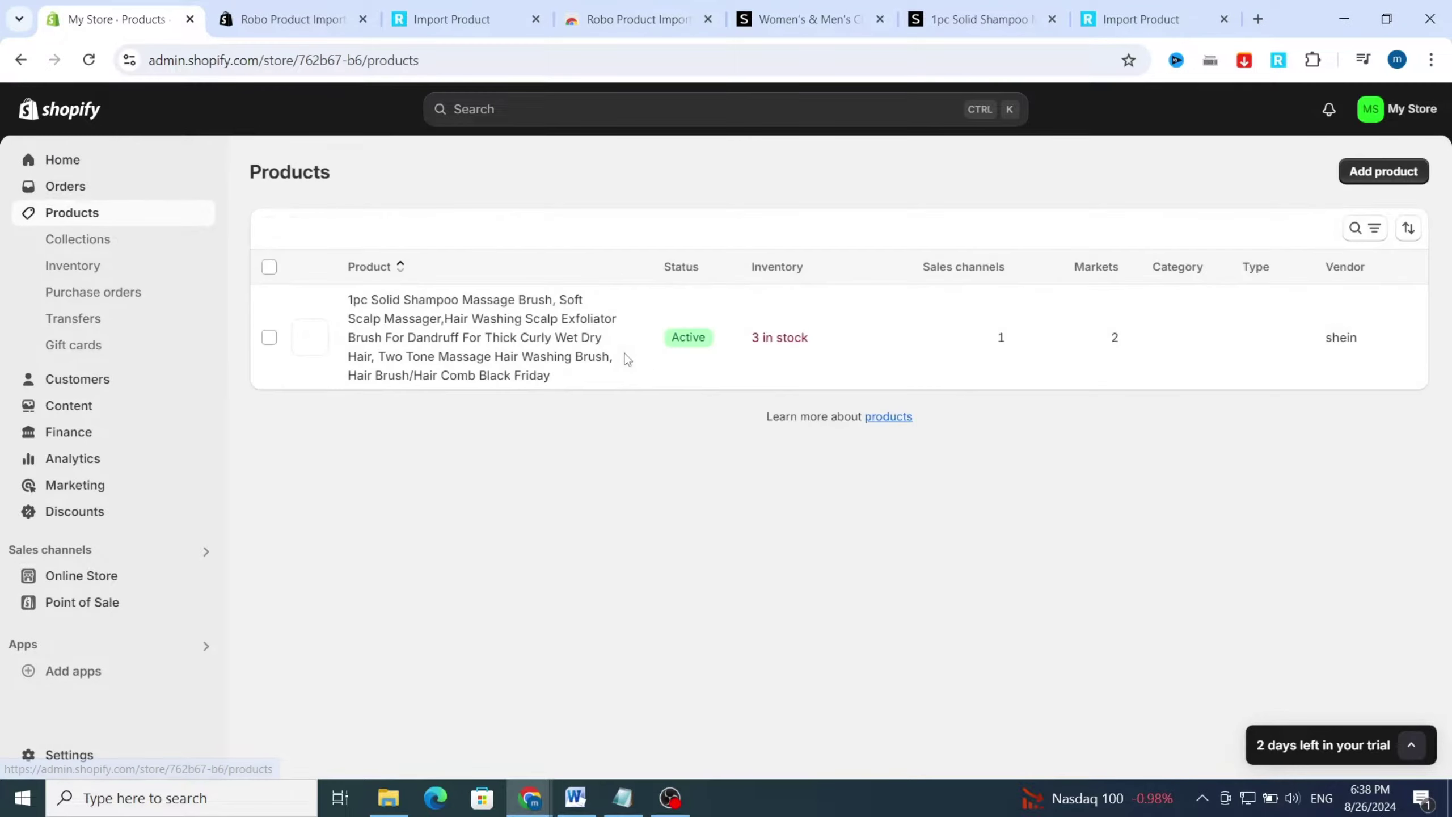